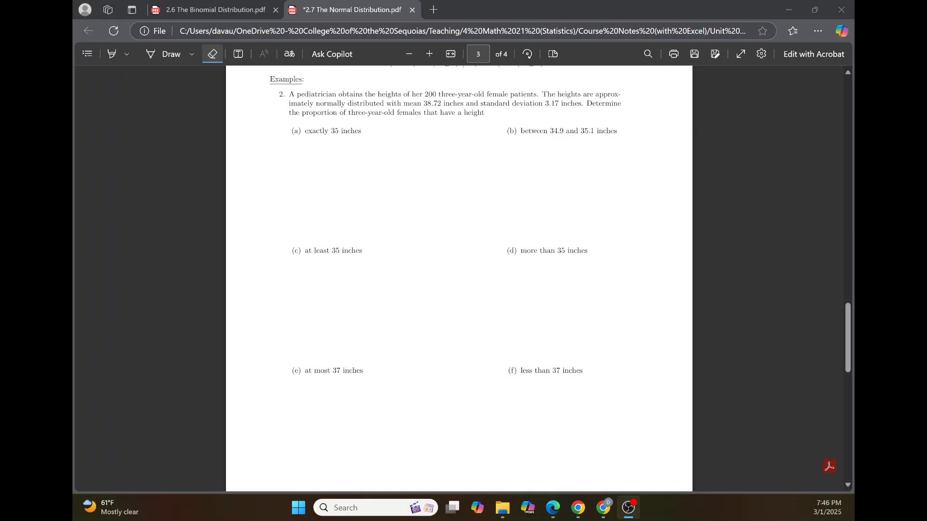
# Step: Bring up Example 4 about red cars in the 2.6 The Binomial Distribution notes
pyautogui.click(205, 10)
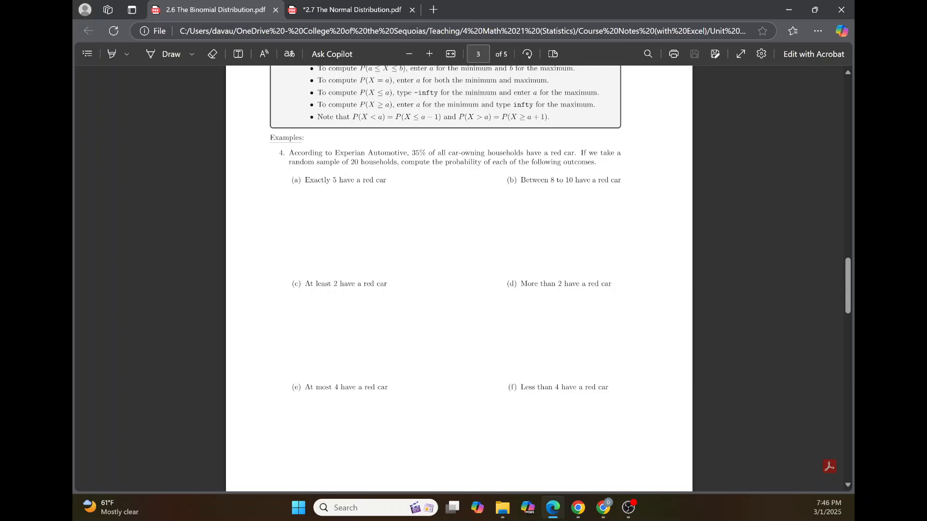
pyautogui.click(355, 9)
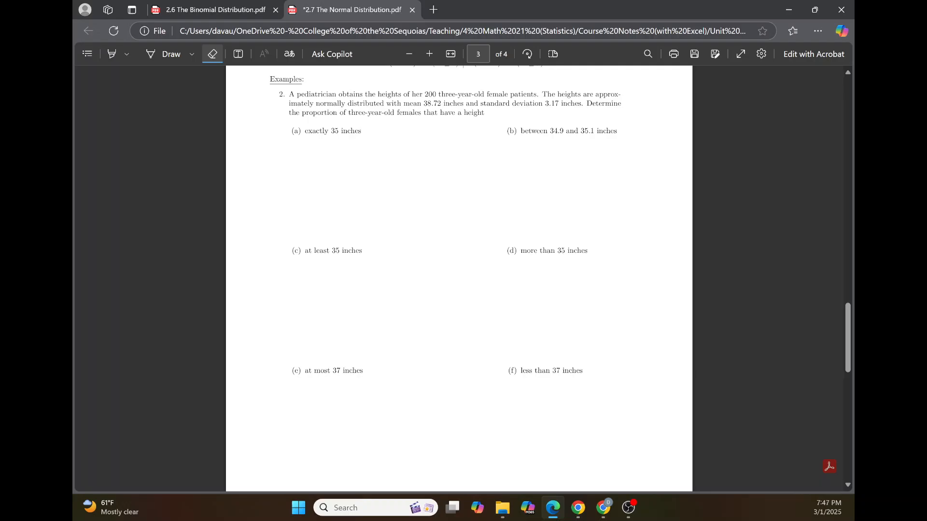
pyautogui.hotkey('ctrl', 'Tab')
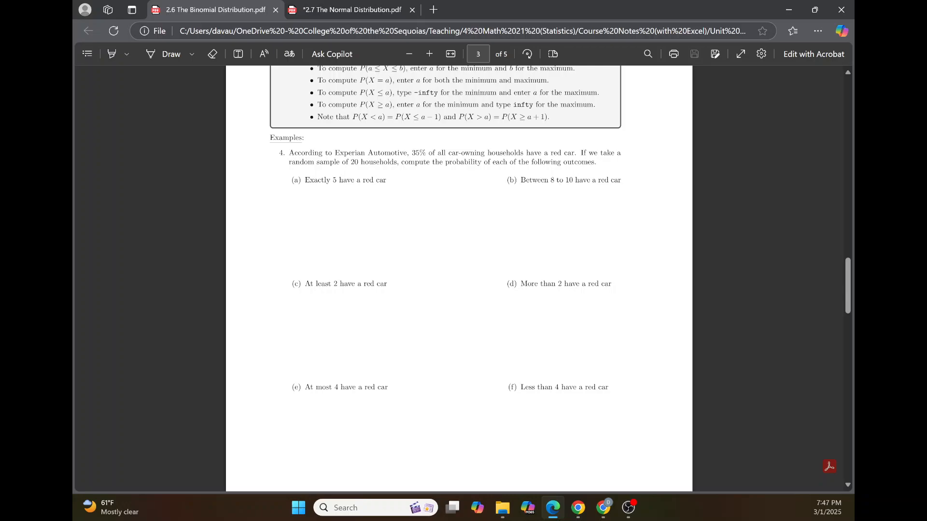
pyautogui.scroll(-1, 452, 220)
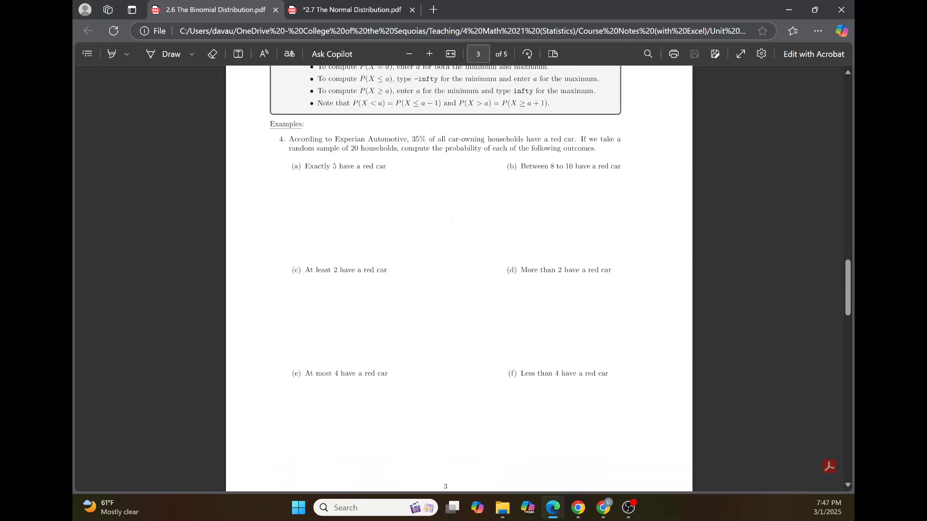
pyautogui.scroll(-1, 451, 220)
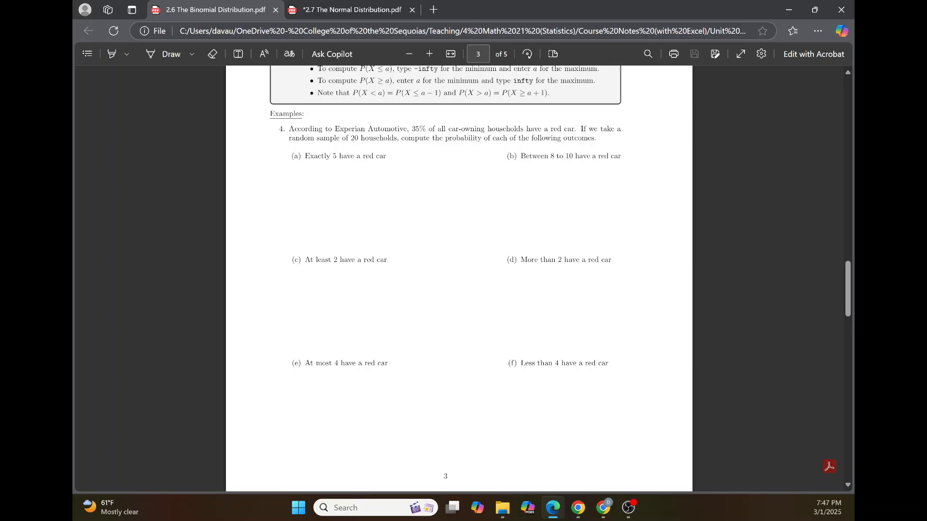
# Step: Handwrite "binomial (20, 0.35)" with the pen under part (a) of Example 4
pyautogui.click(164, 54)
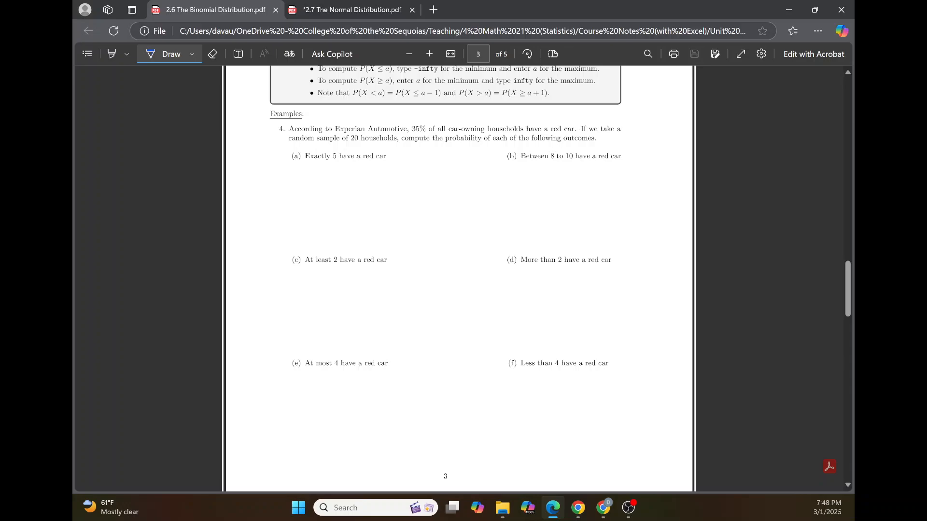
pyautogui.moveTo(305, 168)
pyautogui.mouseDown()
pyautogui.moveTo(306, 180)
pyautogui.moveTo(338, 180)
pyautogui.mouseUp()
pyautogui.moveTo(340, 173); pyautogui.dragTo(345, 179)
pyautogui.moveTo(348, 166); pyautogui.dragTo(360, 182)
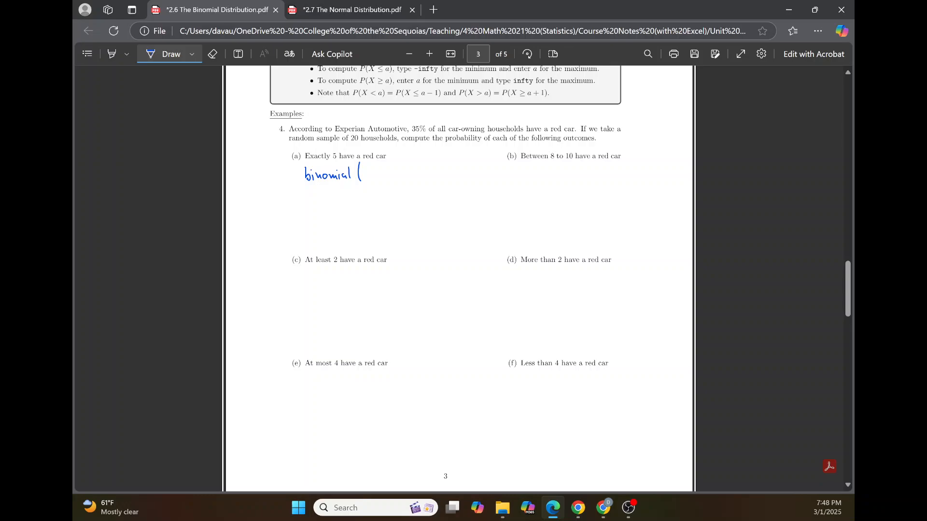
pyautogui.moveTo(365, 169)
pyautogui.mouseDown()
pyautogui.moveTo(382, 179)
pyautogui.moveTo(392, 168)
pyautogui.moveTo(407, 174)
pyautogui.mouseUp()
pyautogui.moveTo(409, 165); pyautogui.dragTo(418, 178)
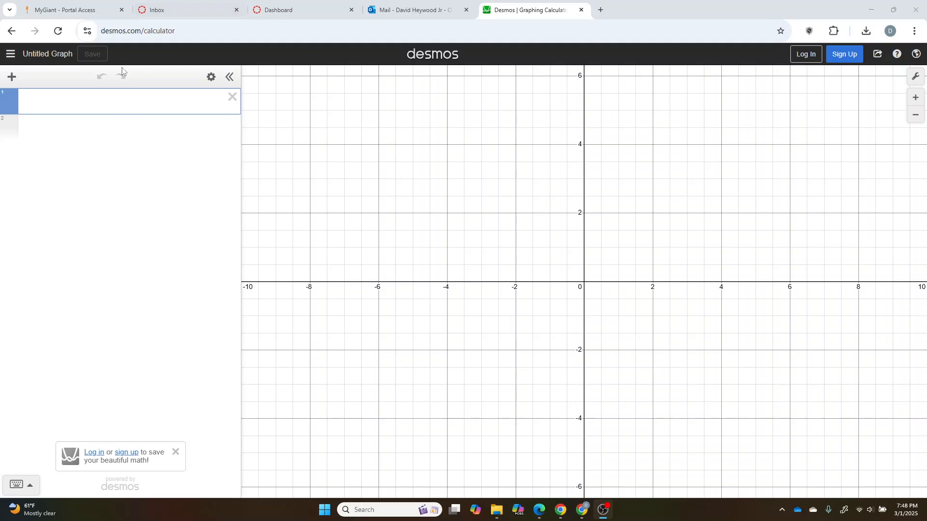
# Step: Switch to Desmos and enter binomialdist(20,0.35), with cumulative probability shown and the graph zoomed to fit
pyautogui.click(81, 97)
pyautogui.write('binomial')
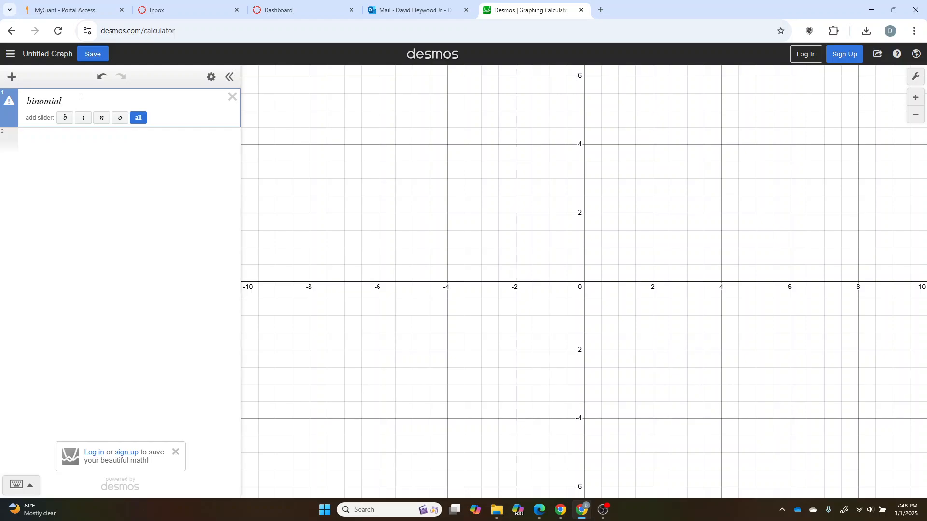
pyautogui.write('dist')
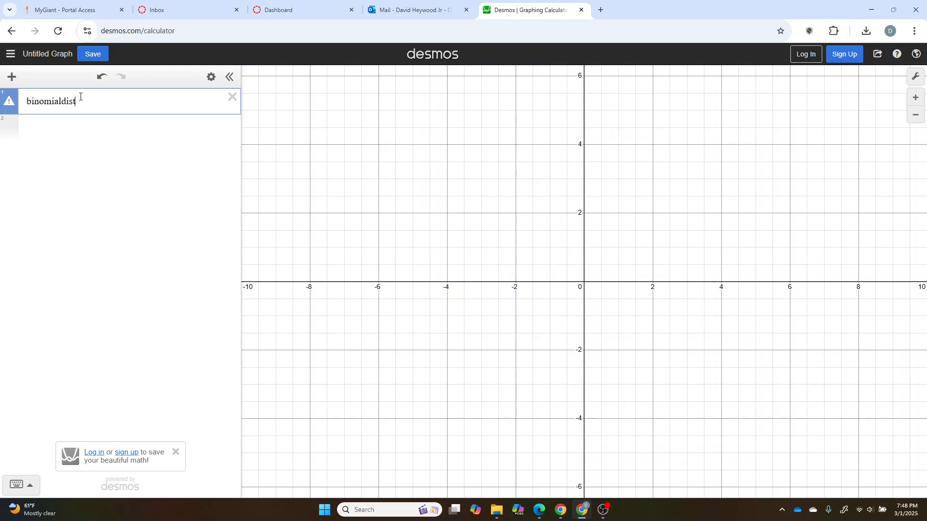
pyautogui.write('(20,')
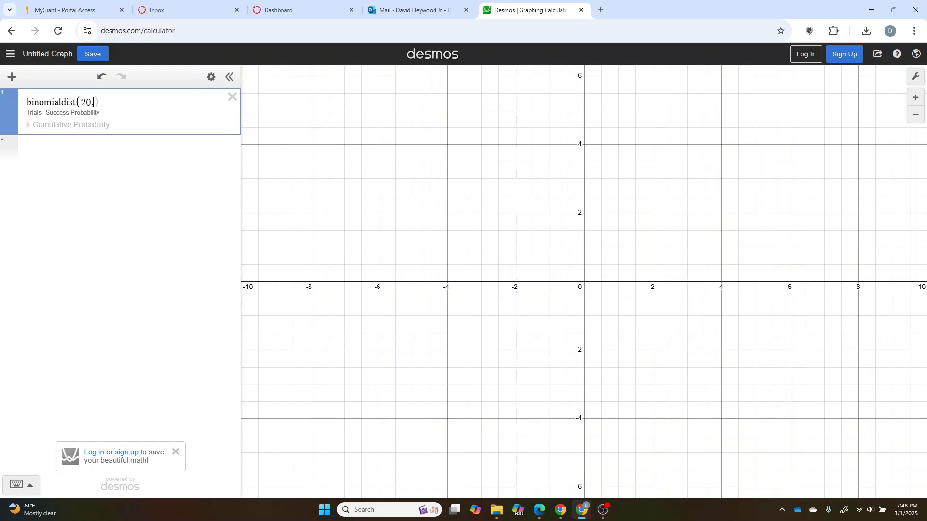
pyautogui.write('0.35')
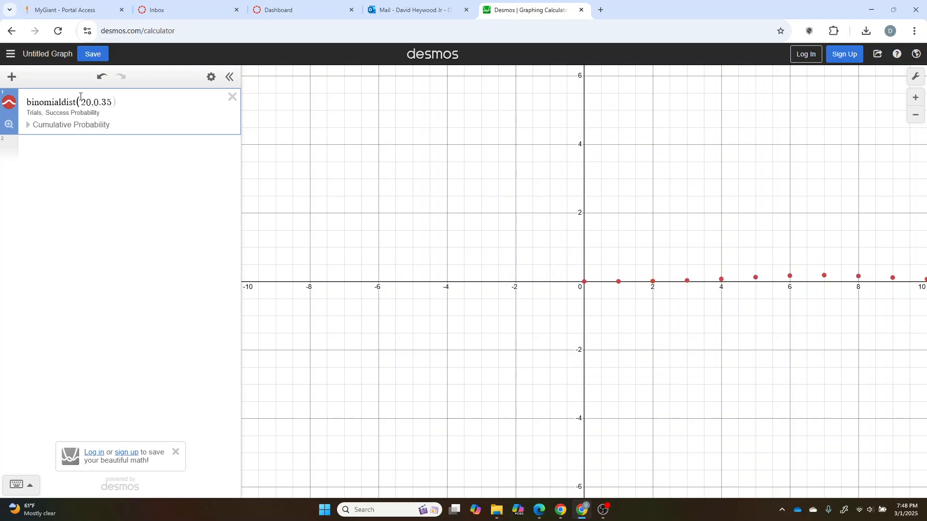
pyautogui.write(')')
pyautogui.click(29, 126)
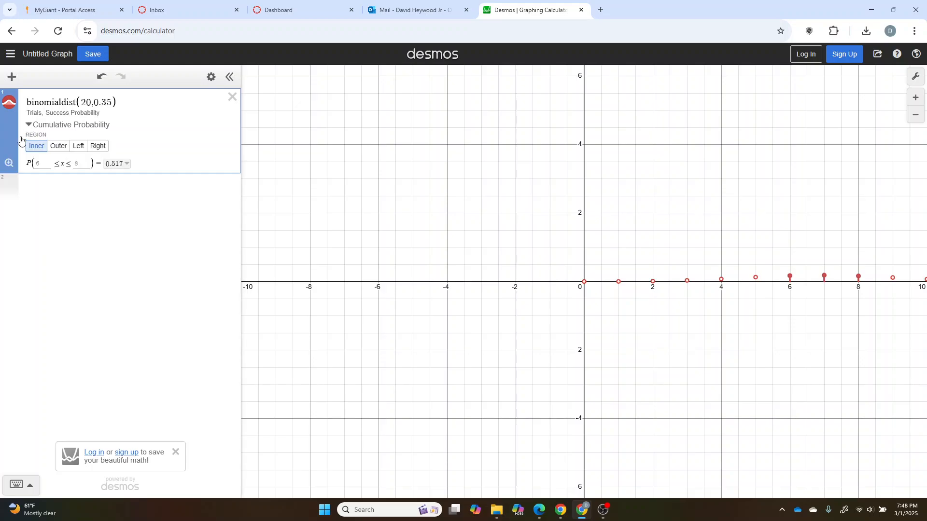
pyautogui.click(9, 164)
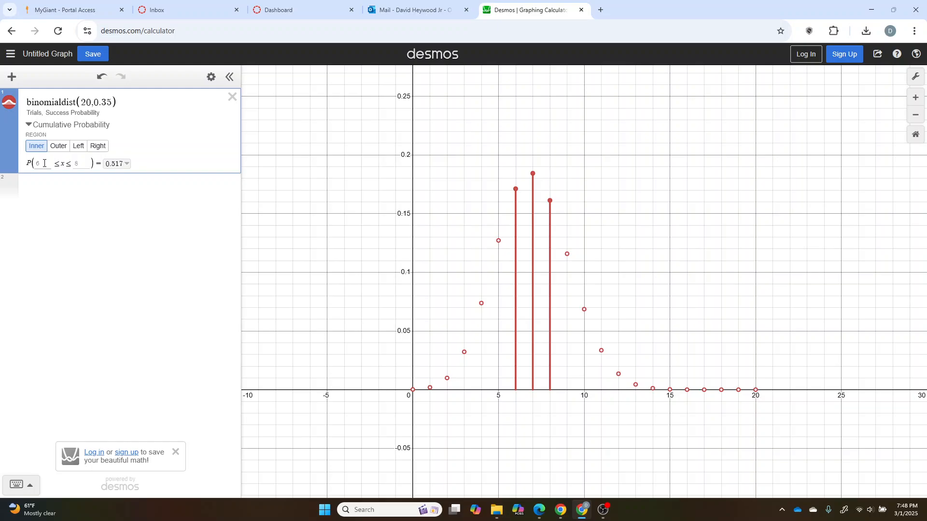
# Step: Compare the Outer, Left and Right region options of the cumulative probability, returning to Inner
pyautogui.click(58, 147)
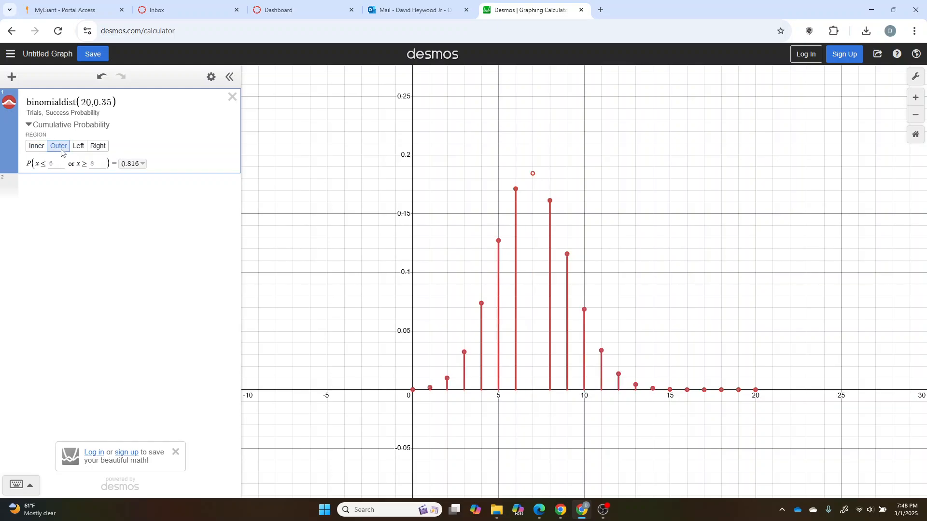
pyautogui.click(36, 146)
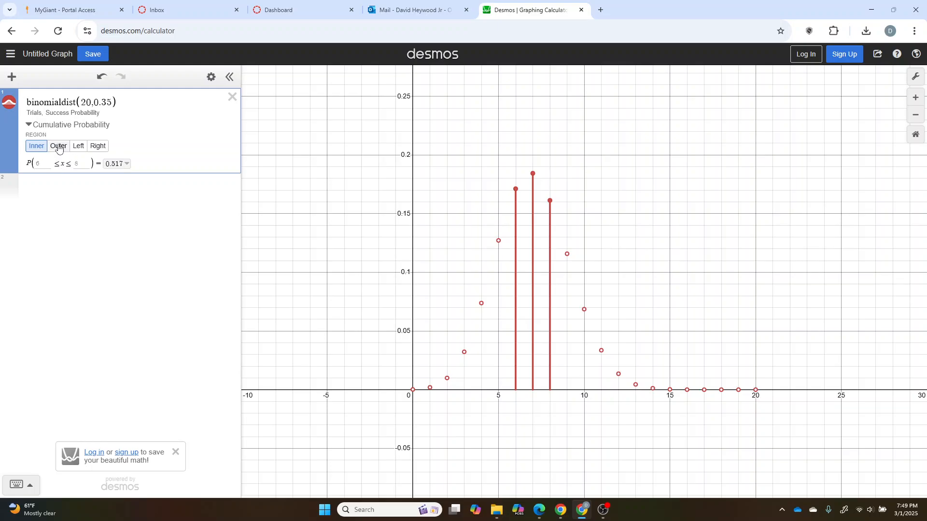
pyautogui.click(78, 146)
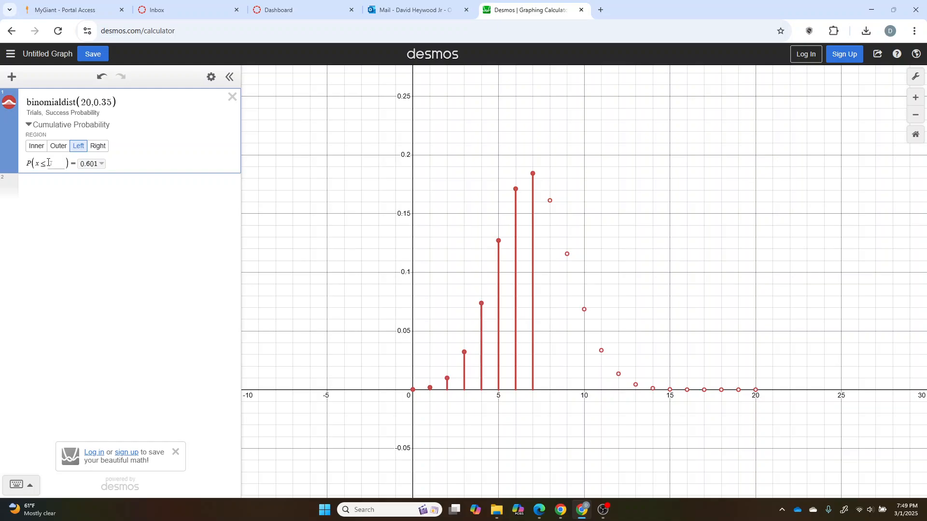
pyautogui.click(94, 148)
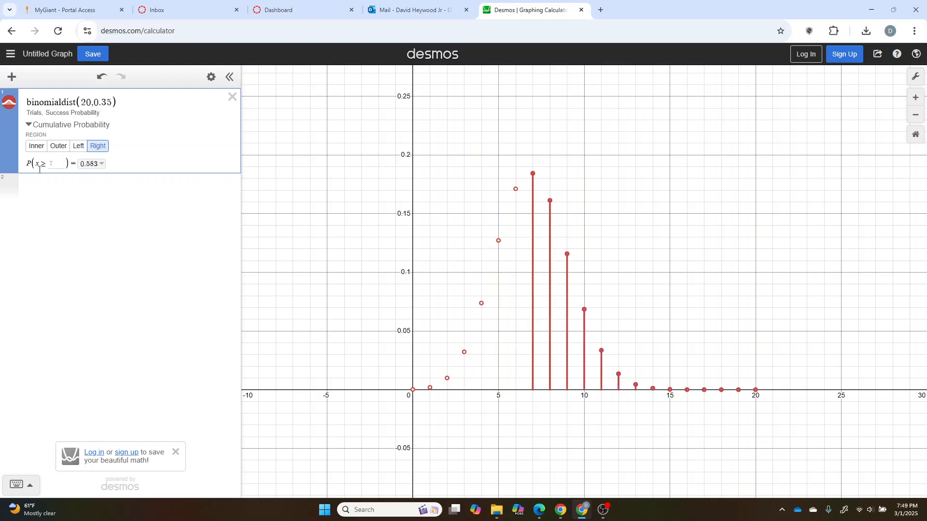
pyautogui.click(59, 148)
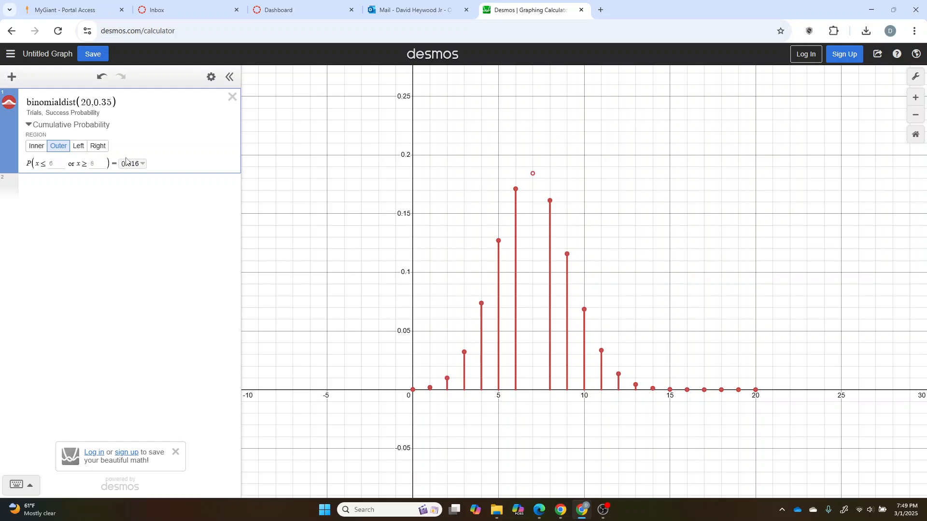
pyautogui.click(35, 148)
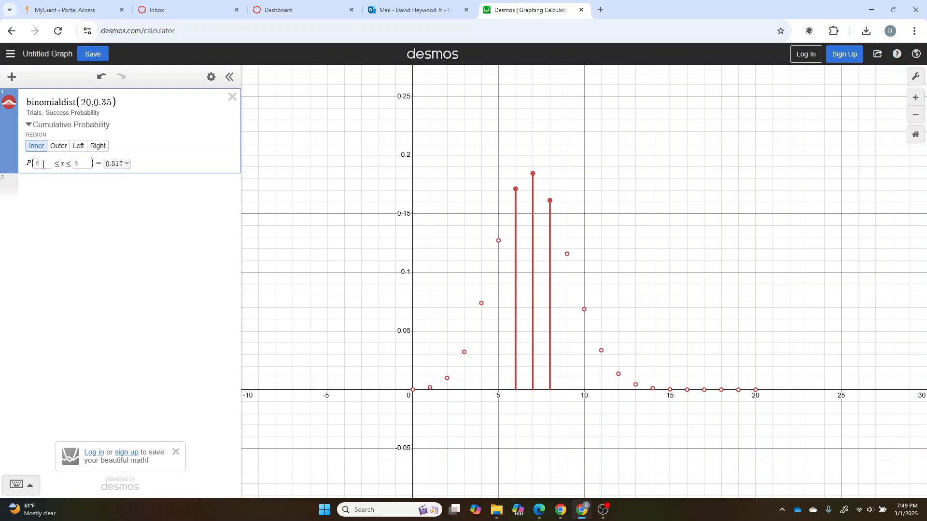
# Step: Set both bounds of the Inner region to 5 and check the cumulative probability to more decimals
pyautogui.click(43, 164)
pyautogui.write('5')
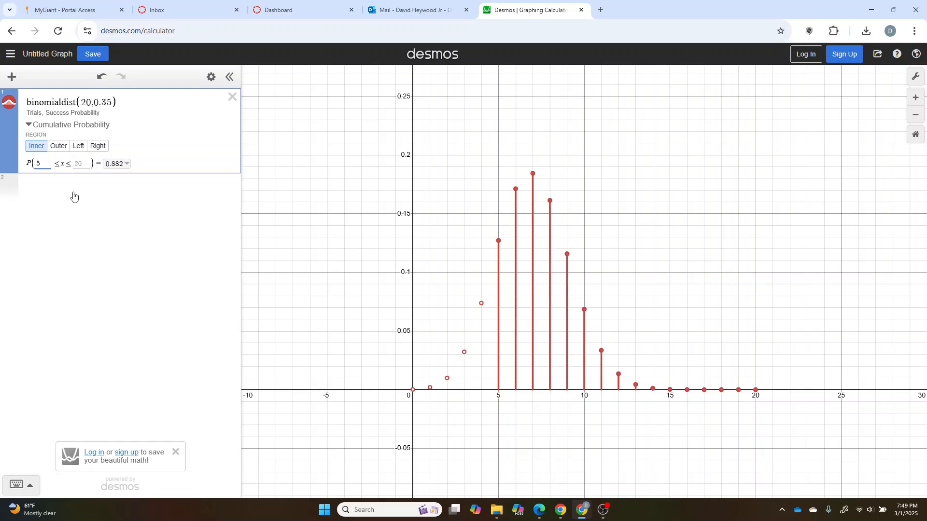
pyautogui.click(81, 162)
pyautogui.write('5')
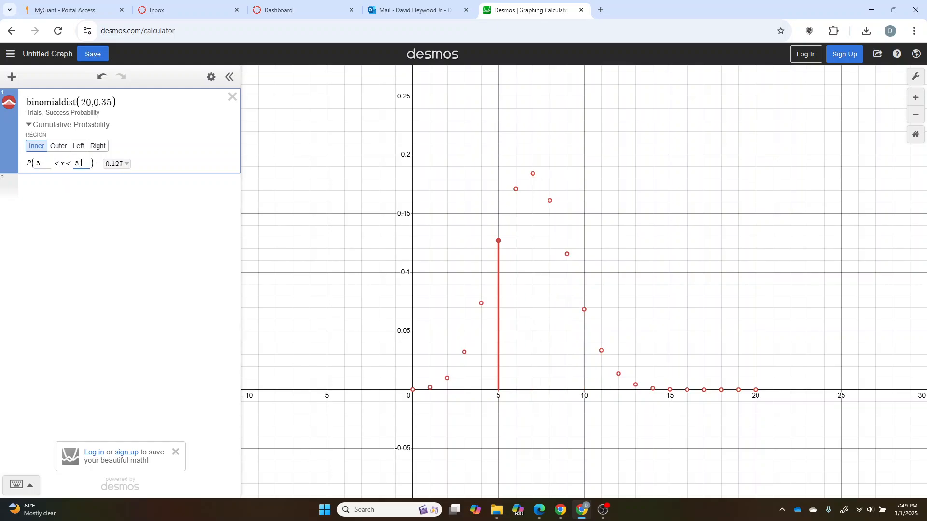
pyautogui.click(128, 165)
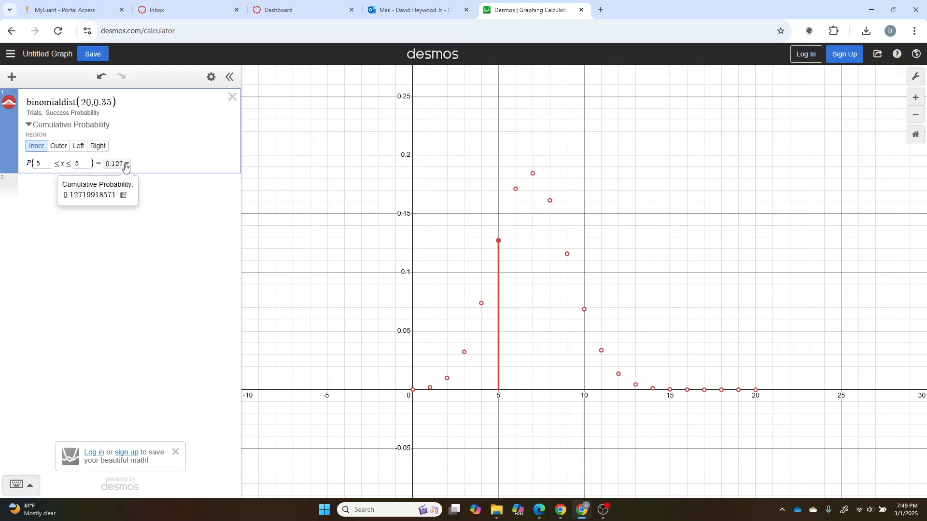
pyautogui.click(125, 164)
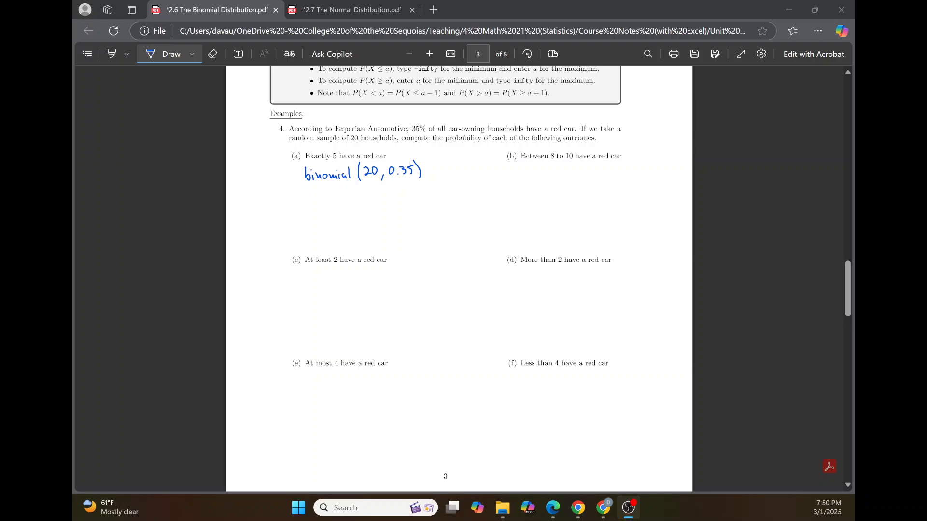
# Step: Switch to the PDF notes, handwrite P(5 ≤ X ≤ 5) ≈ 0.127 under part (a) and box the answer
pyautogui.scroll(1, 309, 207)
pyautogui.moveTo(307, 198)
pyautogui.mouseDown()
pyautogui.moveTo(309, 227)
pyautogui.moveTo(320, 235)
pyautogui.moveTo(358, 231)
pyautogui.mouseUp()
pyautogui.moveTo(359, 222)
pyautogui.mouseDown()
pyautogui.moveTo(351, 232)
pyautogui.moveTo(377, 231)
pyautogui.mouseUp()
pyautogui.moveTo(377, 219)
pyautogui.mouseDown()
pyautogui.moveTo(385, 232)
pyautogui.moveTo(411, 218)
pyautogui.moveTo(418, 229)
pyautogui.mouseUp()
pyautogui.moveTo(422, 219); pyautogui.dragTo(428, 230)
pyautogui.moveTo(434, 218)
pyautogui.mouseDown()
pyautogui.moveTo(447, 234)
pyautogui.moveTo(410, 209)
pyautogui.mouseUp()
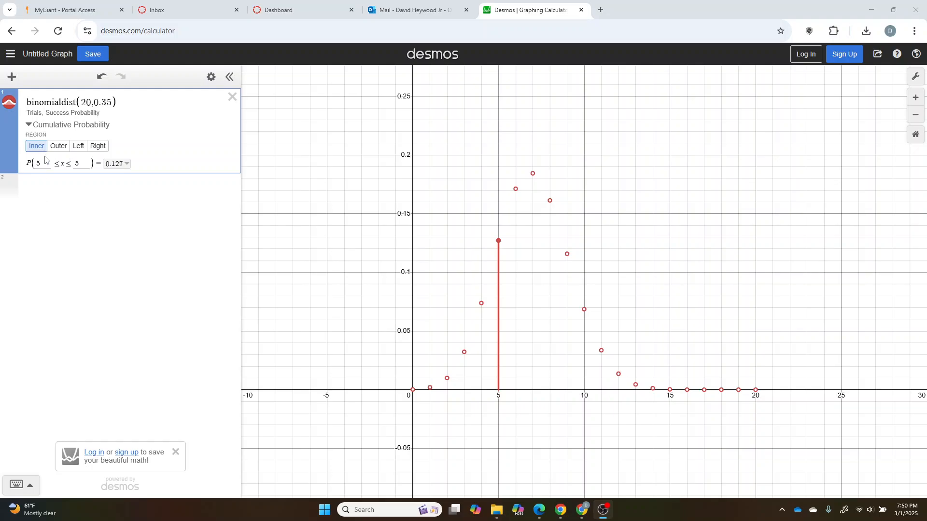
# Step: Switch to Desmos and set the Inner region's bounds to 8 and 10
pyautogui.click(42, 165)
pyautogui.press('BackSpace')
pyautogui.write('8')
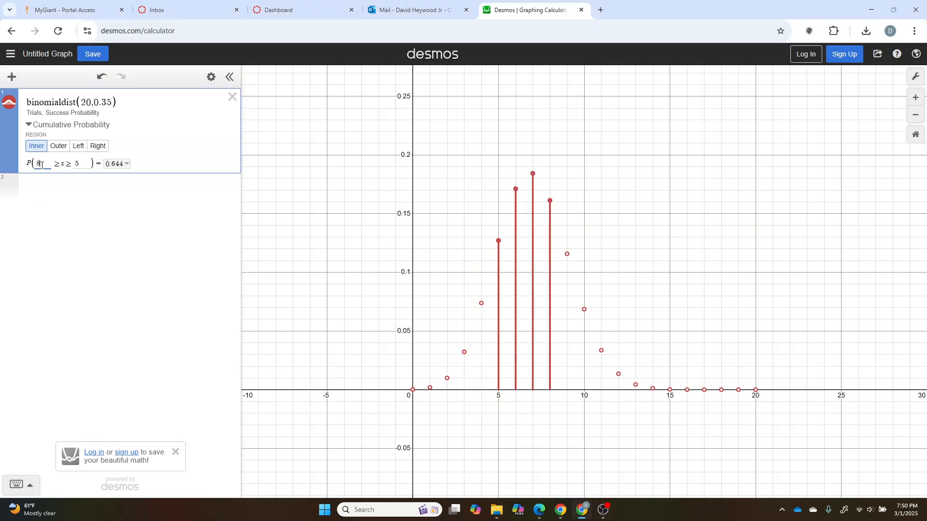
pyautogui.press('Tab')
pyautogui.write('10')
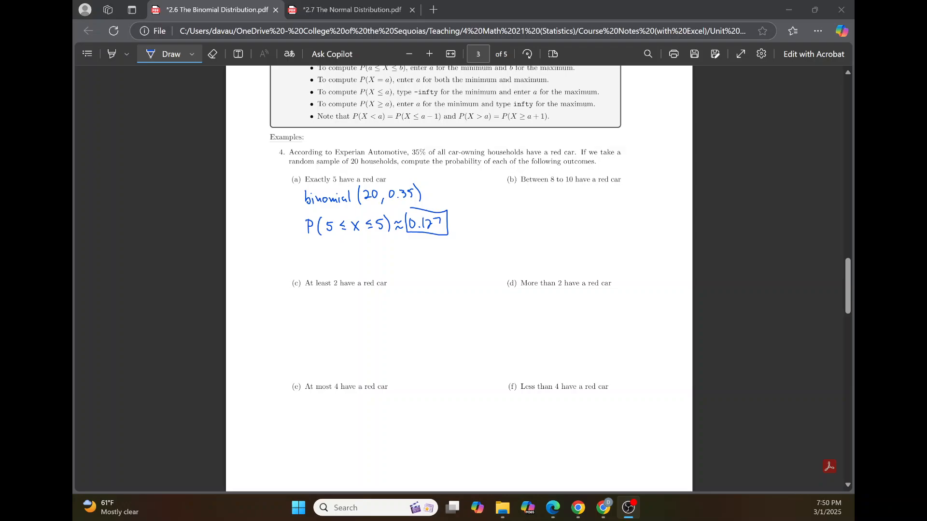
# Step: Switch to the PDF notes, draw an arrow from the binomial line down to part (c) and handwrite P(X ≥ 2) there
pyautogui.moveTo(300, 197)
pyautogui.mouseDown()
pyautogui.moveTo(268, 273)
pyautogui.moveTo(303, 303)
pyautogui.mouseUp()
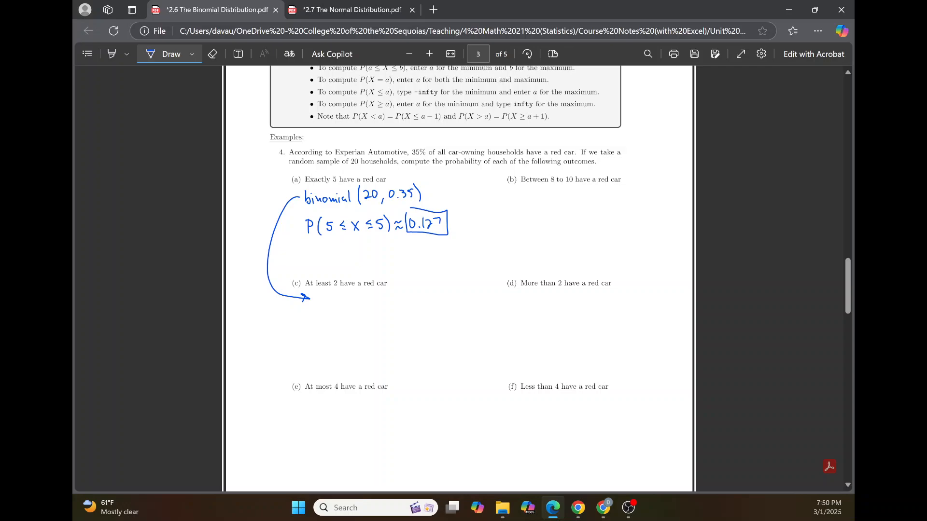
pyautogui.moveTo(306, 323); pyautogui.dragTo(306, 336)
pyautogui.moveTo(301, 325)
pyautogui.mouseDown()
pyautogui.moveTo(317, 338)
pyautogui.moveTo(361, 339)
pyautogui.mouseUp()
pyautogui.scroll(1, 444, 290)
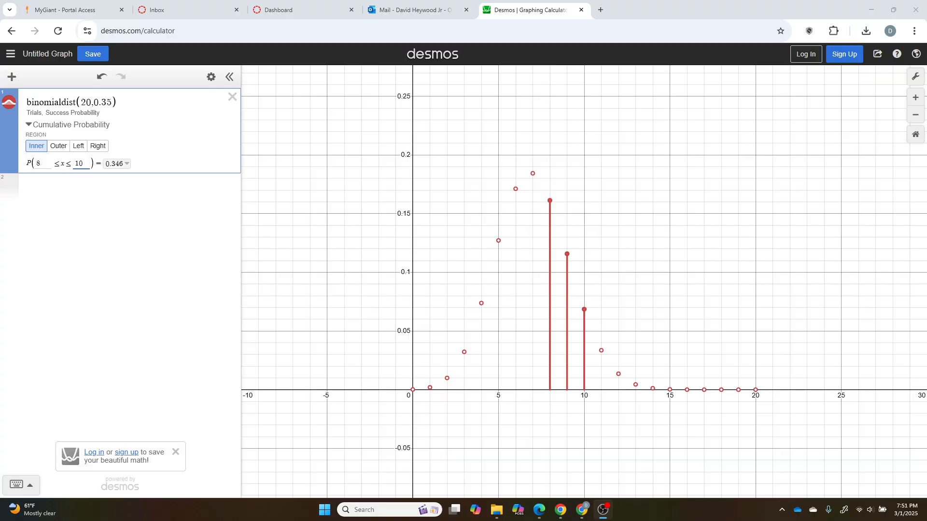
# Step: Switch to Desmos and change the cumulative probability to the Right region with a lower bound of 2
pyautogui.click(79, 146)
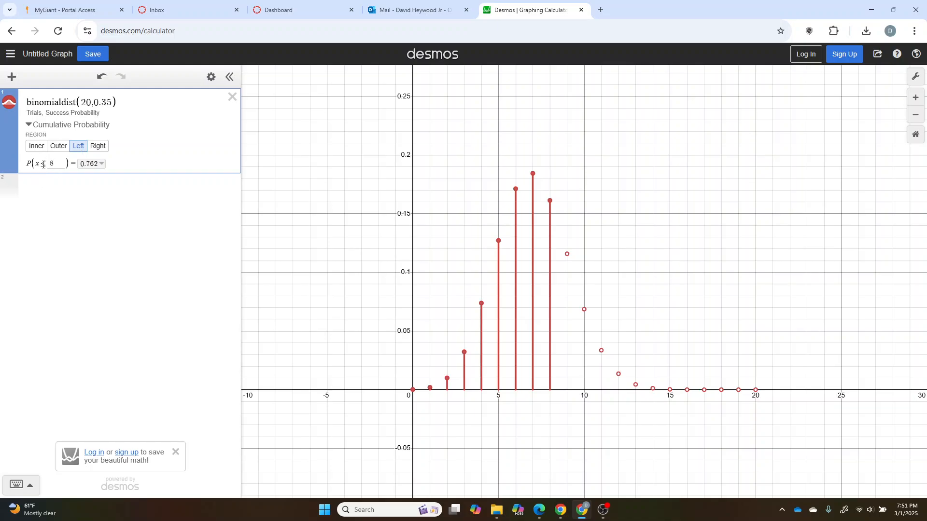
pyautogui.click(98, 146)
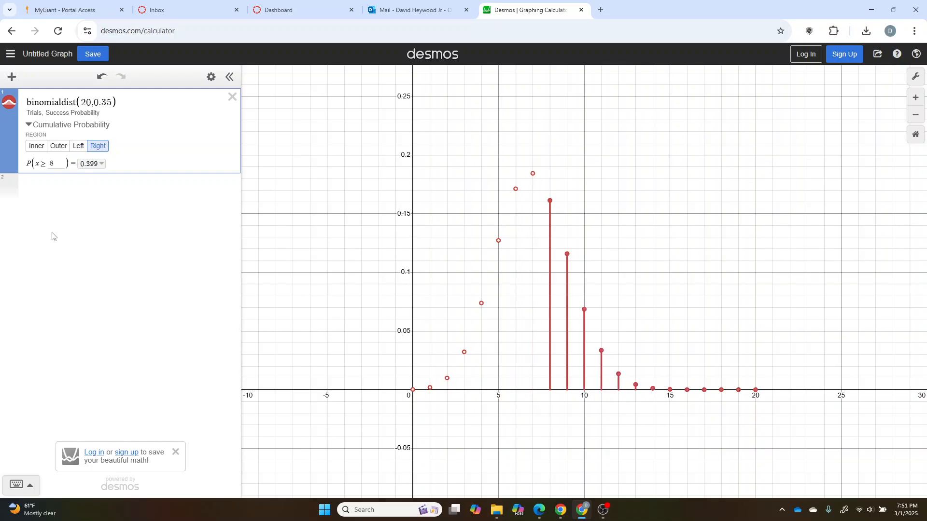
pyautogui.click(55, 163)
pyautogui.press('BackSpace')
pyautogui.write('2')
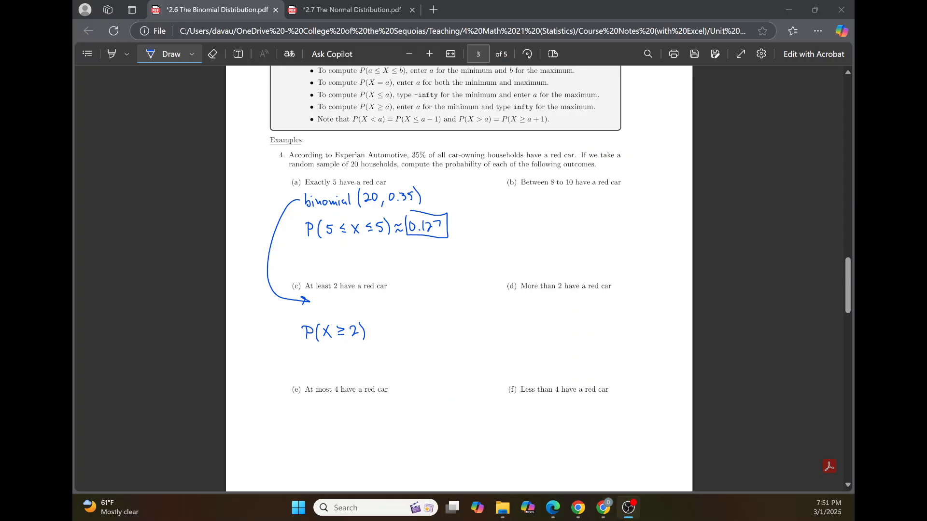
# Step: Switch to the PDF notes and handwrite ≈ 0.9979 after P(X ≥ 2) in part (c)
pyautogui.moveTo(372, 332); pyautogui.dragTo(381, 331)
pyautogui.moveTo(373, 337); pyautogui.dragTo(391, 328)
pyautogui.moveTo(398, 337); pyautogui.dragTo(430, 340)
# Step: Draw an arrow from part (c) towards part (d) and handwrite P(X > 2) under part (d)
pyautogui.moveTo(468, 305); pyautogui.dragTo(508, 306)
pyautogui.moveTo(501, 303); pyautogui.dragTo(504, 313)
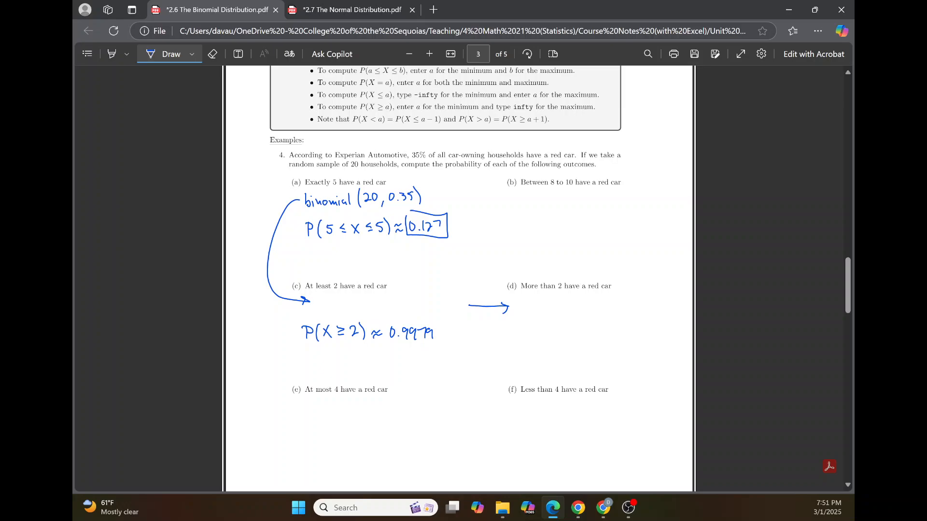
pyautogui.moveTo(512, 327); pyautogui.dragTo(515, 335)
pyautogui.moveTo(525, 325)
pyautogui.mouseDown()
pyautogui.moveTo(524, 342)
pyautogui.moveTo(532, 342)
pyautogui.mouseUp()
pyautogui.moveTo(533, 330)
pyautogui.mouseDown()
pyautogui.moveTo(526, 341)
pyautogui.moveTo(556, 342)
pyautogui.mouseUp()
# Step: Circle the note's strict-inequality conversion formulas and rewrite P(X > 2) in the P(X ≥ a + 1) form beside it
pyautogui.moveTo(372, 110)
pyautogui.mouseDown()
pyautogui.moveTo(360, 128)
pyautogui.moveTo(555, 114)
pyautogui.moveTo(358, 116)
pyautogui.mouseUp()
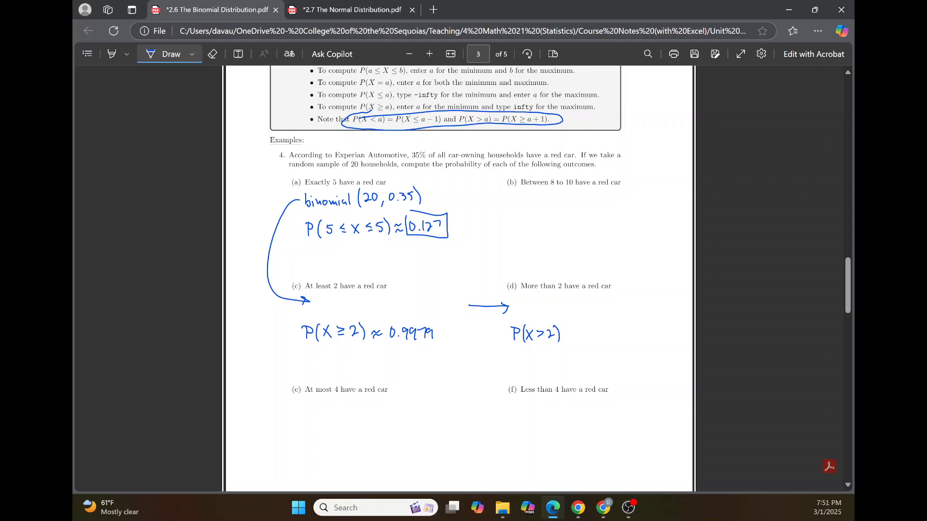
pyautogui.moveTo(582, 329); pyautogui.dragTo(582, 336)
pyautogui.moveTo(595, 328)
pyautogui.mouseDown()
pyautogui.moveTo(594, 341)
pyautogui.moveTo(603, 340)
pyautogui.mouseUp()
pyautogui.moveTo(604, 331)
pyautogui.mouseDown()
pyautogui.moveTo(599, 340)
pyautogui.moveTo(608, 336)
pyautogui.mouseUp()
pyautogui.moveTo(608, 338); pyautogui.dragTo(620, 341)
pyautogui.moveTo(627, 324); pyautogui.dragTo(627, 344)
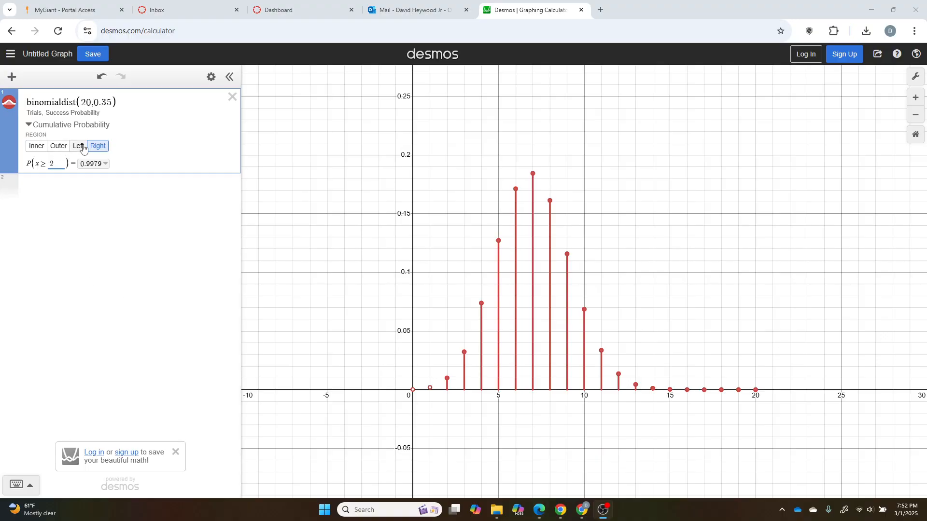
# Step: Switch to Desmos, set the Right region's lower bound to 3 and show the cumulative probability with full precision
pyautogui.click(56, 164)
pyautogui.press('BackSpace')
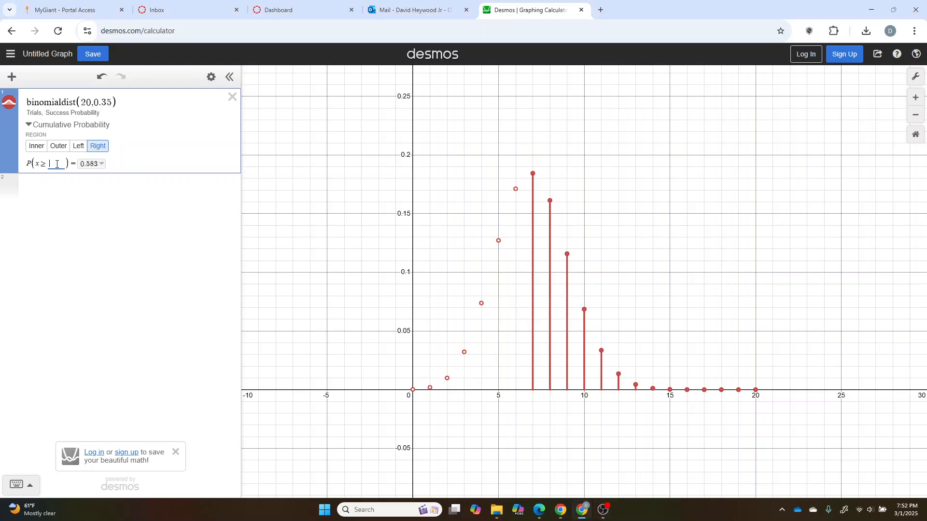
pyautogui.write('3')
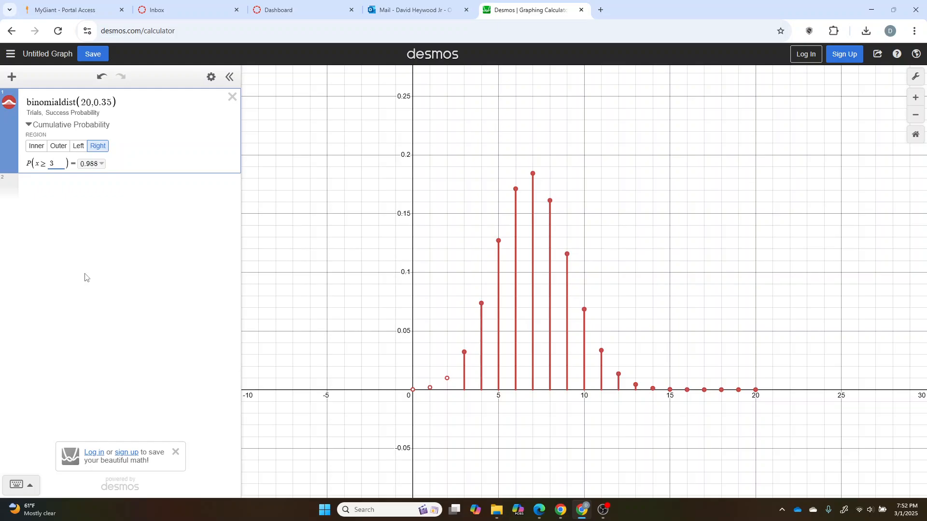
pyautogui.click(100, 164)
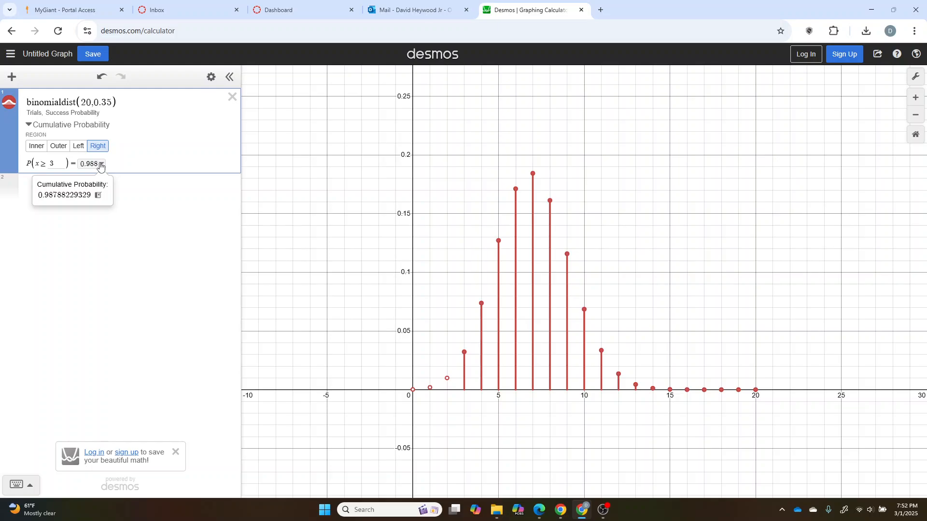
pyautogui.click(100, 165)
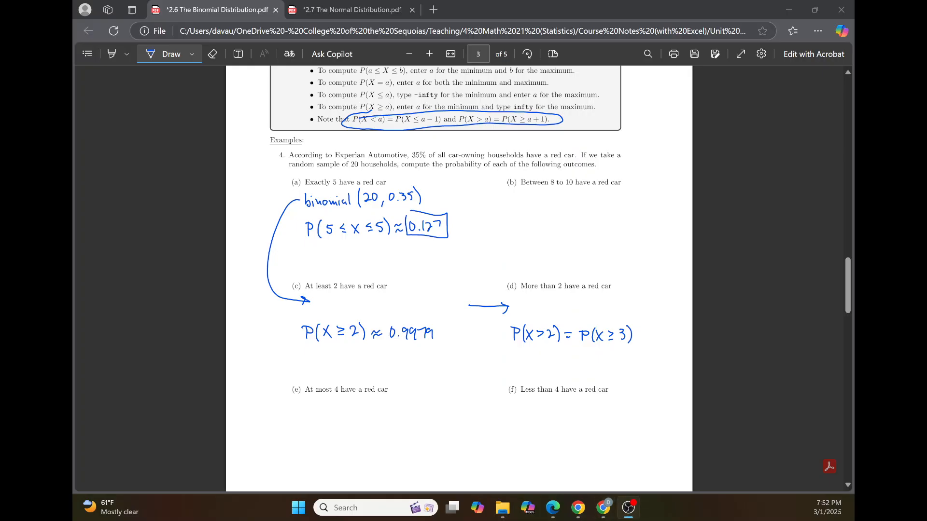
# Step: Switch to the PDF notes and handwrite ≈ 0.9989 after P(X ≥ 3) in part (d), erasing and rewriting the last two digits
pyautogui.moveTo(638, 335); pyautogui.dragTo(687, 346)
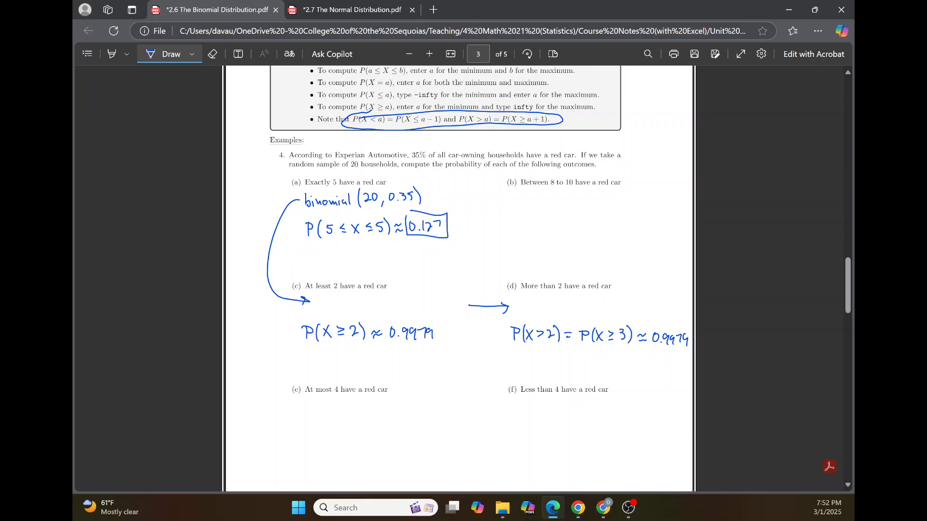
pyautogui.click(212, 54)
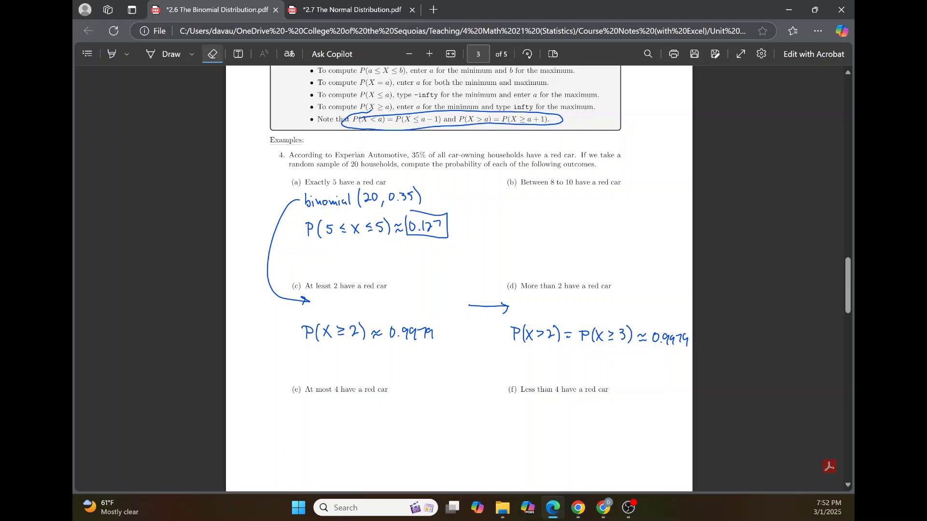
pyautogui.moveTo(686, 340); pyautogui.dragTo(677, 340)
pyautogui.click(170, 54)
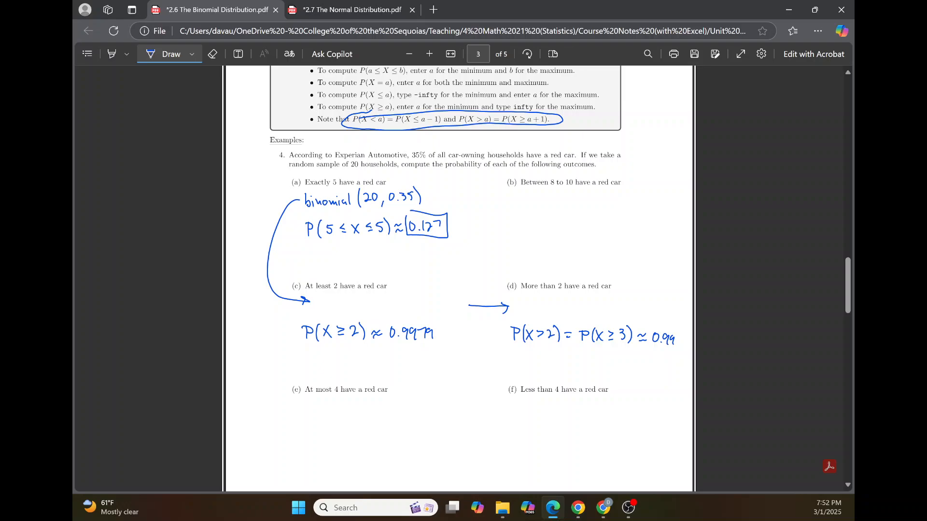
pyautogui.moveTo(680, 337); pyautogui.dragTo(684, 347)
pyautogui.hotkey('alt', 'Tab')
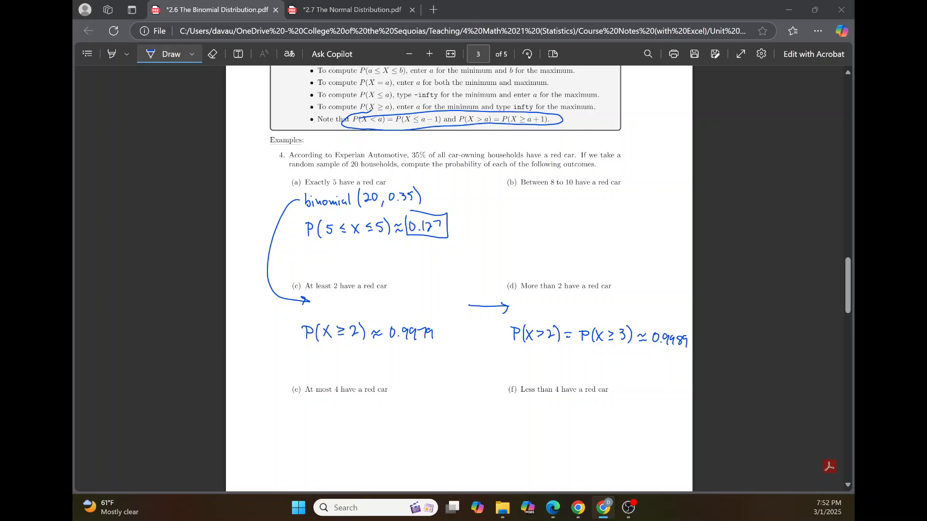
# Step: Erase the last three decimals of the part (d) answer and rewrite them so it reads 0.9879
pyautogui.click(213, 54)
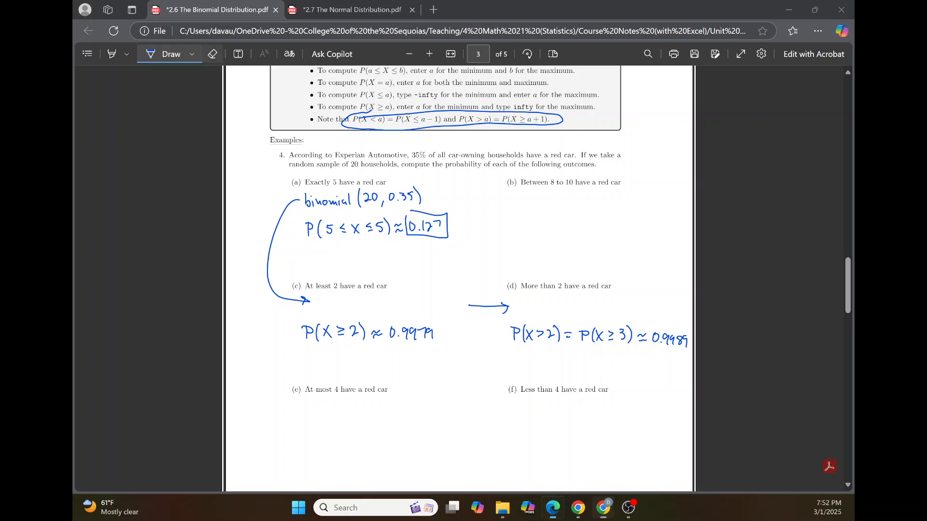
pyautogui.moveTo(681, 342); pyautogui.dragTo(672, 340)
pyautogui.click(684, 341)
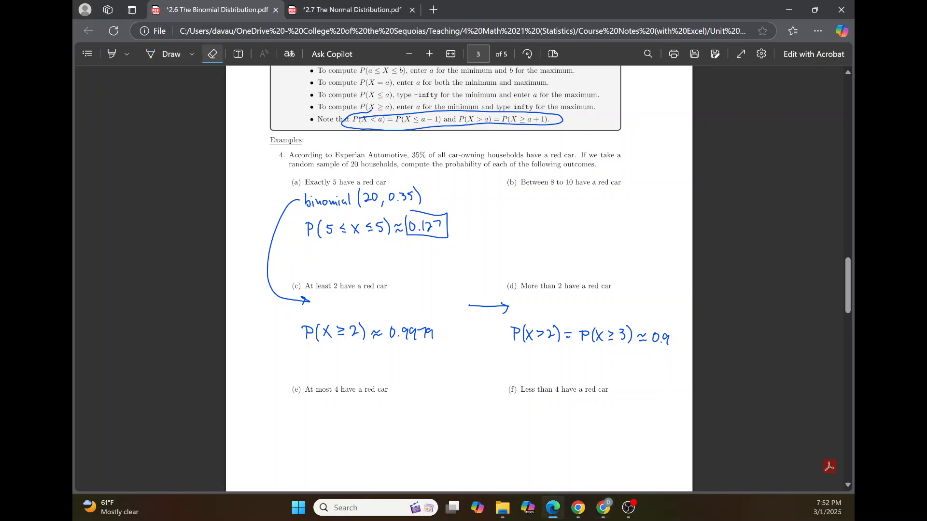
pyautogui.click(166, 54)
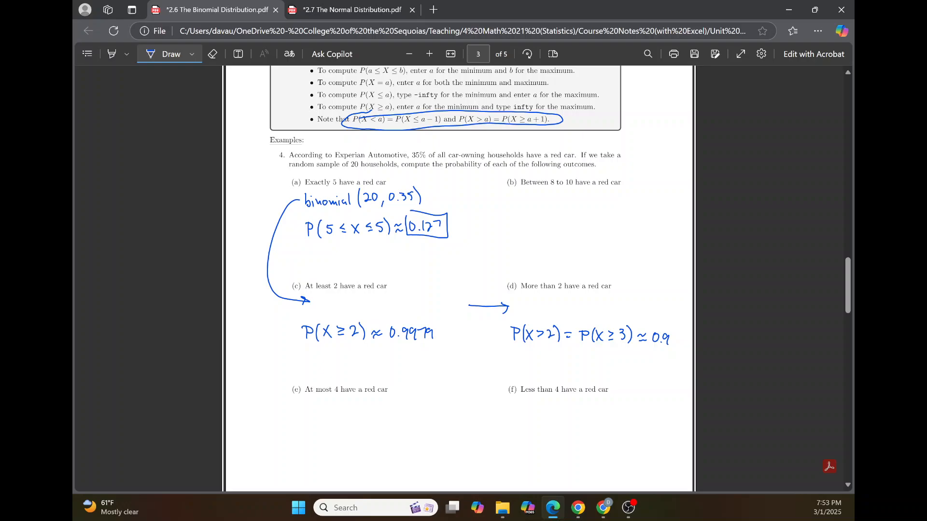
pyautogui.moveTo(674, 336); pyautogui.dragTo(673, 343)
pyautogui.moveTo(678, 341); pyautogui.dragTo(683, 341)
# Step: Handwrite P(X ≤ 4) under part (e) and P(X < 4) under part (f)
pyautogui.moveTo(307, 425)
pyautogui.mouseDown()
pyautogui.moveTo(308, 439)
pyautogui.moveTo(347, 436)
pyautogui.mouseUp()
pyautogui.moveTo(351, 427); pyautogui.dragTo(363, 445)
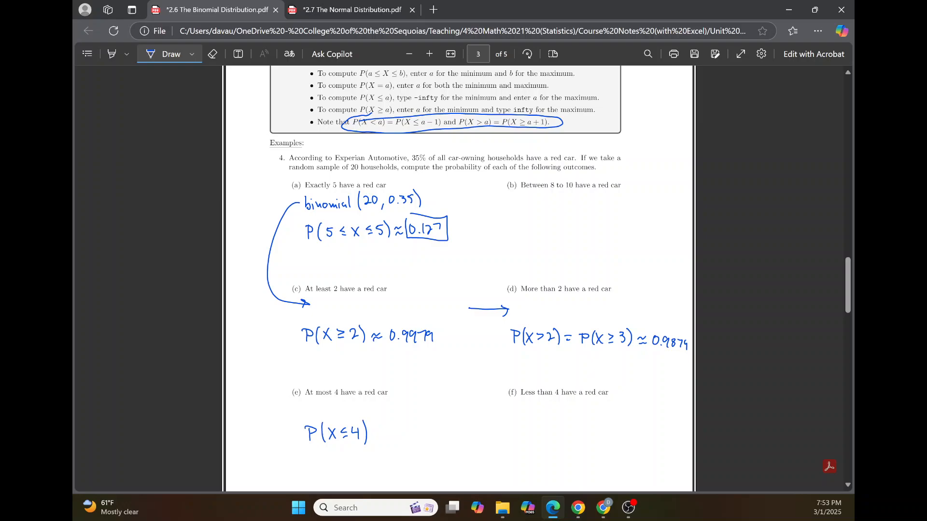
pyautogui.moveTo(515, 428)
pyautogui.mouseDown()
pyautogui.moveTo(518, 445)
pyautogui.moveTo(539, 443)
pyautogui.mouseUp()
pyautogui.moveTo(539, 433)
pyautogui.mouseDown()
pyautogui.moveTo(533, 443)
pyautogui.moveTo(559, 441)
pyautogui.mouseUp()
pyautogui.moveTo(562, 427); pyautogui.dragTo(563, 447)
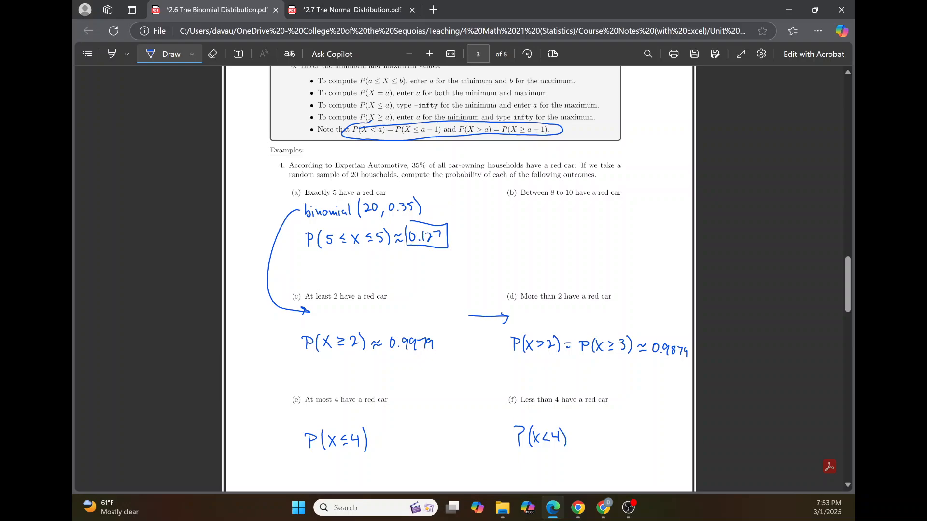
# Step: Handwrite = P(X ≤ 3) after P(X < 4) in part (f)
pyautogui.moveTo(573, 439); pyautogui.dragTo(579, 439)
pyautogui.moveTo(593, 428); pyautogui.dragTo(594, 436)
pyautogui.moveTo(609, 425); pyautogui.dragTo(611, 442)
pyautogui.moveTo(625, 434); pyautogui.dragTo(631, 440)
pyautogui.moveTo(640, 424); pyautogui.dragTo(642, 445)
# Step: Underline P(X ≤ 4) and P(X ≤ 3) in the notes, and change the binomial region in Desmos to Left
pyautogui.moveTo(310, 461); pyautogui.dragTo(360, 453)
pyautogui.moveTo(590, 448); pyautogui.dragTo(648, 451)
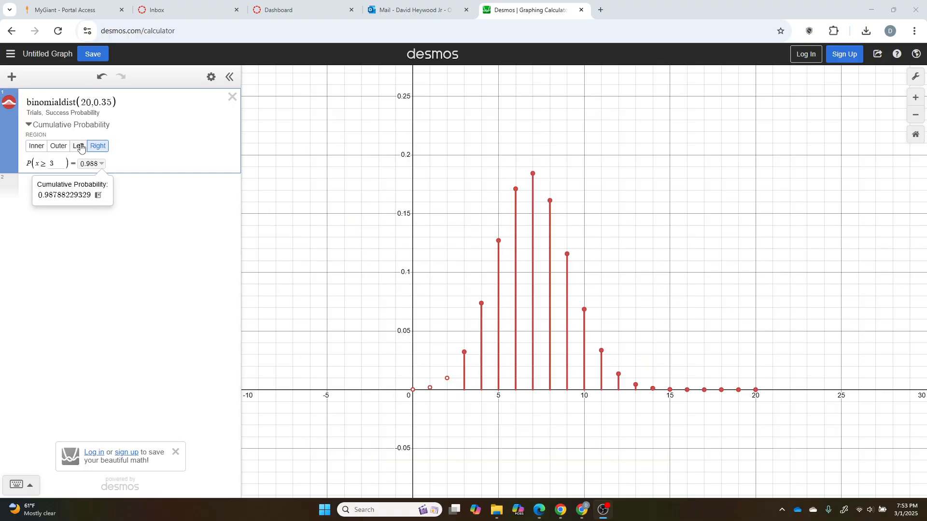
pyautogui.click(80, 147)
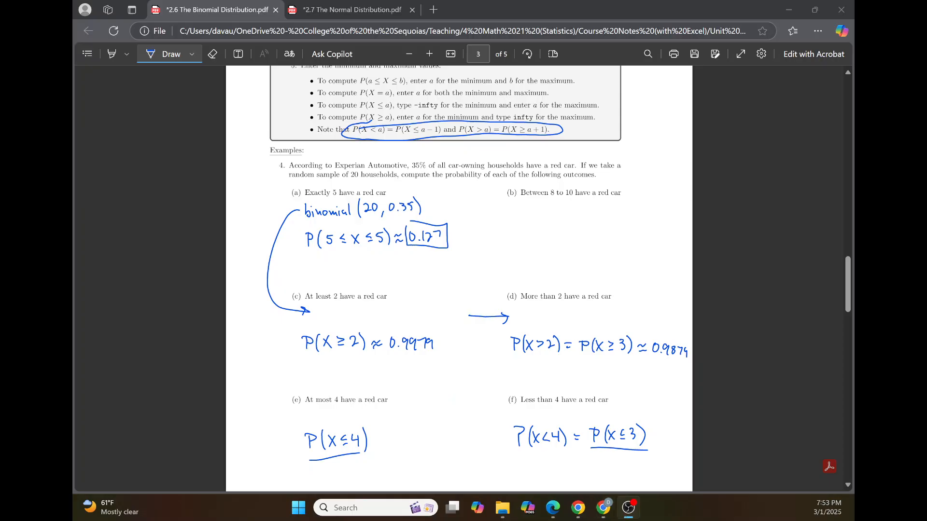
# Step: Switch to the 2.7 The Normal Distribution notes and handwrite normaldist(38.72, 3.17) under part (a) of Example 2
pyautogui.hotkey('ctrl', 'Tab')
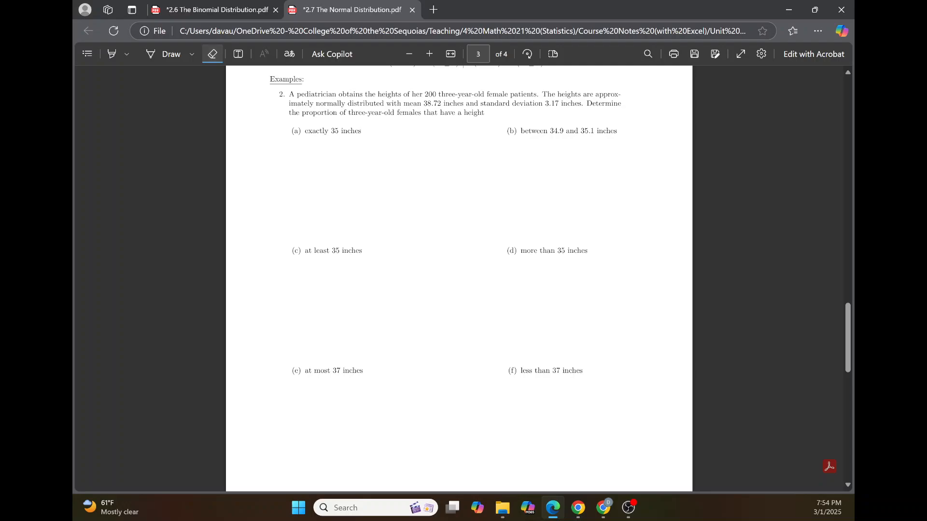
pyautogui.click(164, 54)
pyautogui.moveTo(303, 147)
pyautogui.mouseDown()
pyautogui.moveTo(338, 151)
pyautogui.moveTo(340, 140)
pyautogui.moveTo(345, 154)
pyautogui.moveTo(369, 156)
pyautogui.mouseUp()
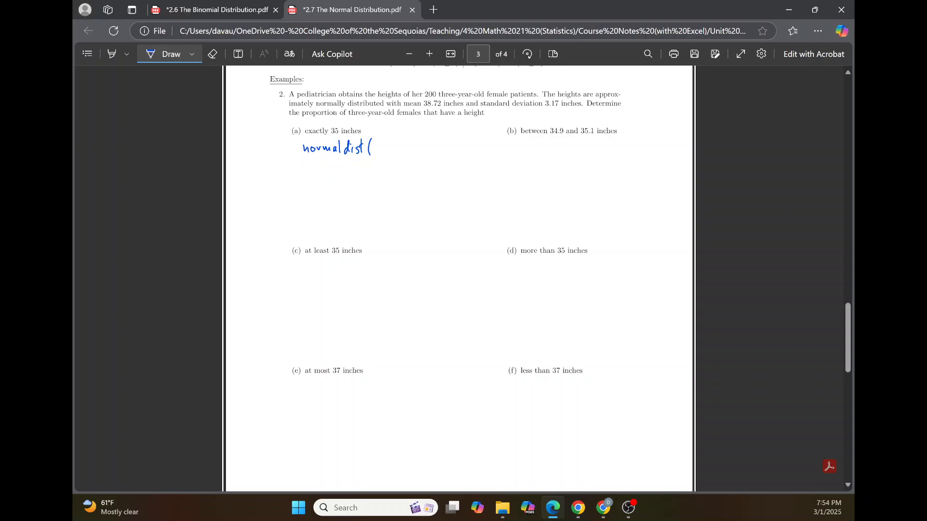
pyautogui.moveTo(375, 143); pyautogui.dragTo(390, 152)
pyautogui.moveTo(392, 144)
pyautogui.mouseDown()
pyautogui.moveTo(394, 152)
pyautogui.moveTo(425, 150)
pyautogui.mouseUp()
pyautogui.moveTo(429, 141); pyautogui.dragTo(440, 152)
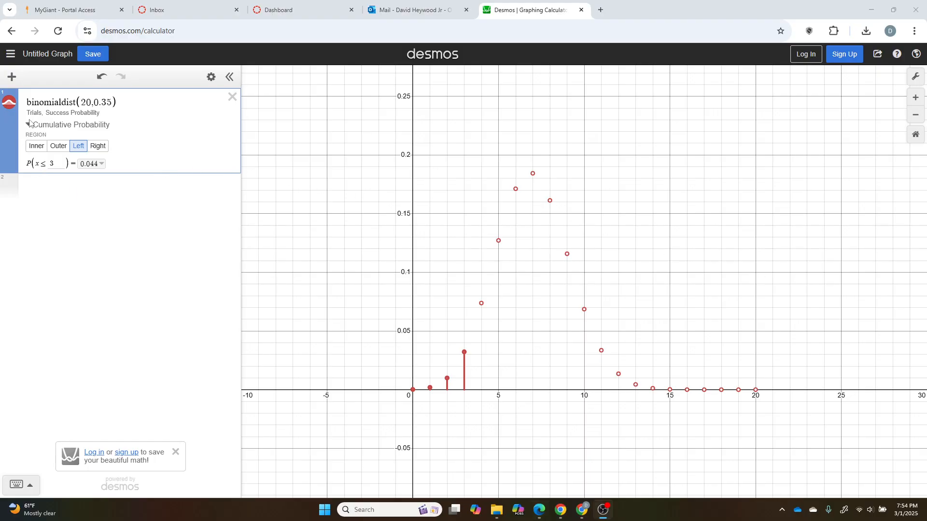
# Step: Switch to Desmos, hide the binomial plot and graph normaldist(38.72,3.17) with the view fitted to the curve
pyautogui.click(8, 103)
pyautogui.click(52, 191)
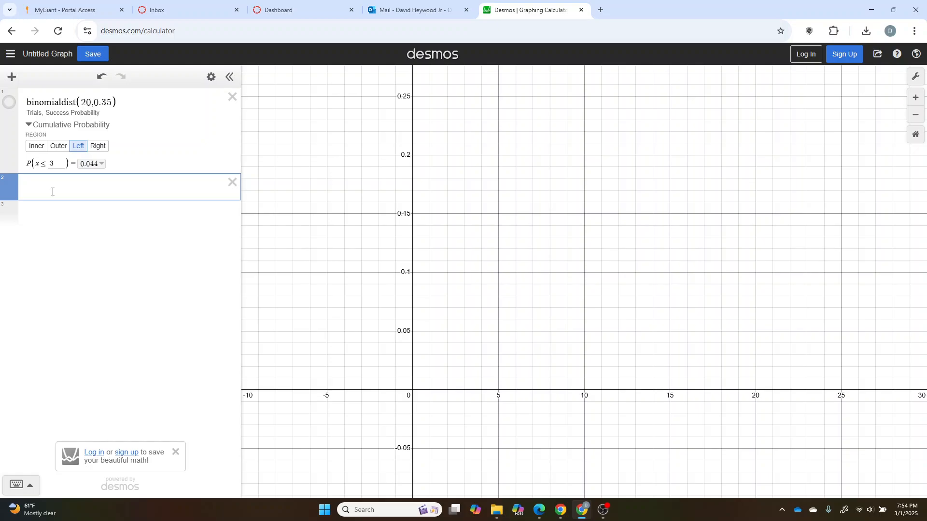
pyautogui.write('norm')
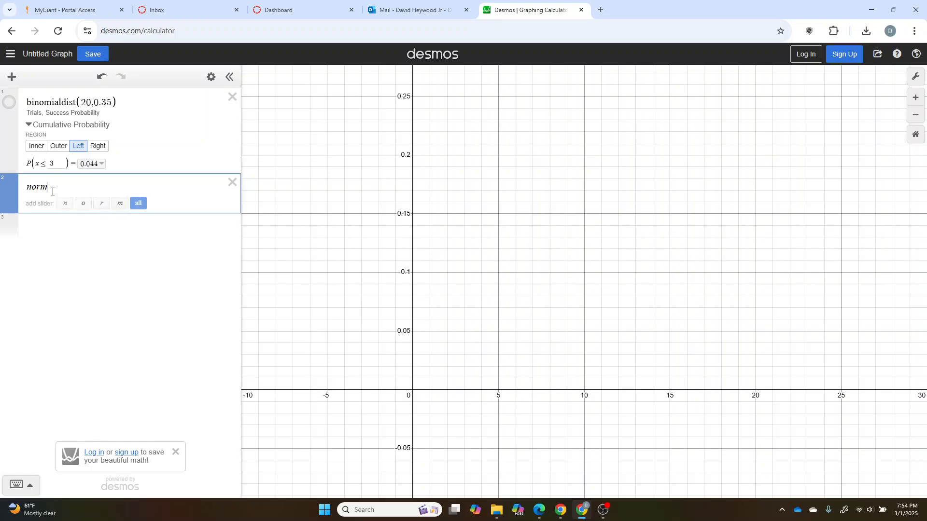
pyautogui.write('aldist(')
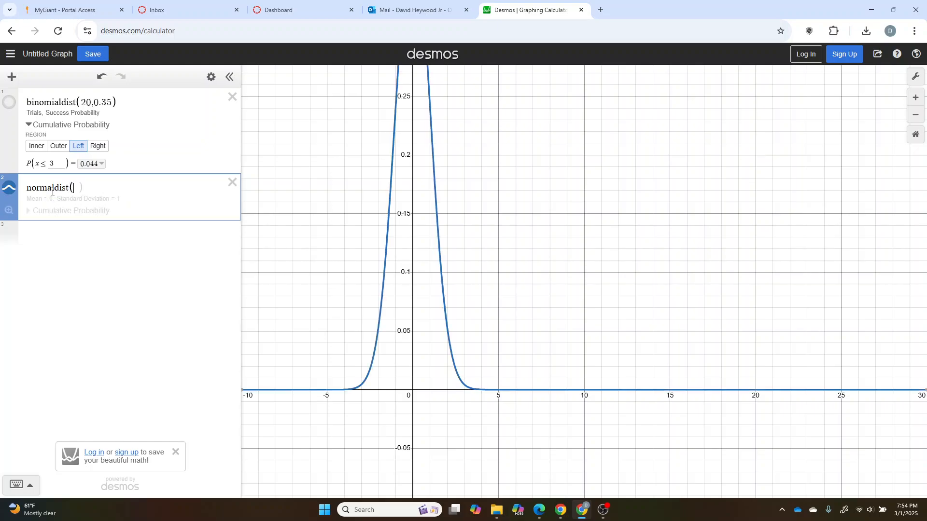
pyautogui.write('38')
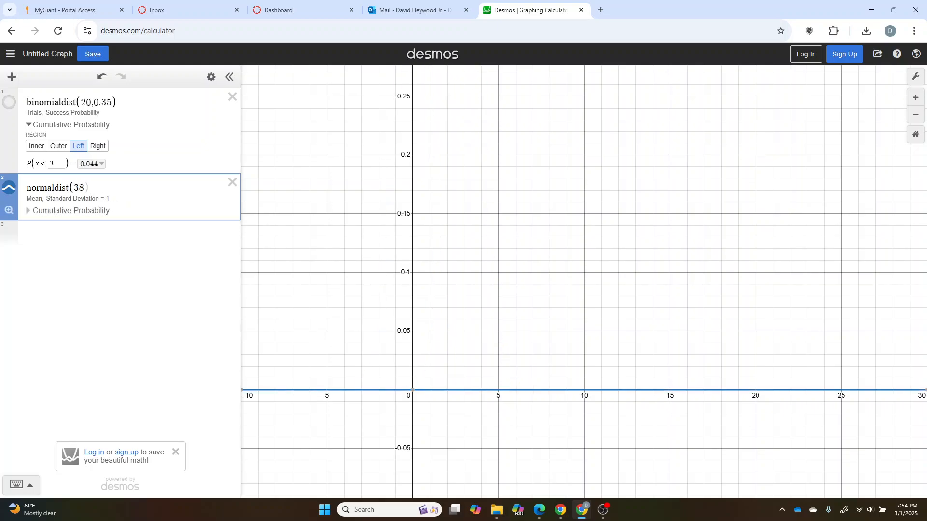
pyautogui.write('.72,3.17')
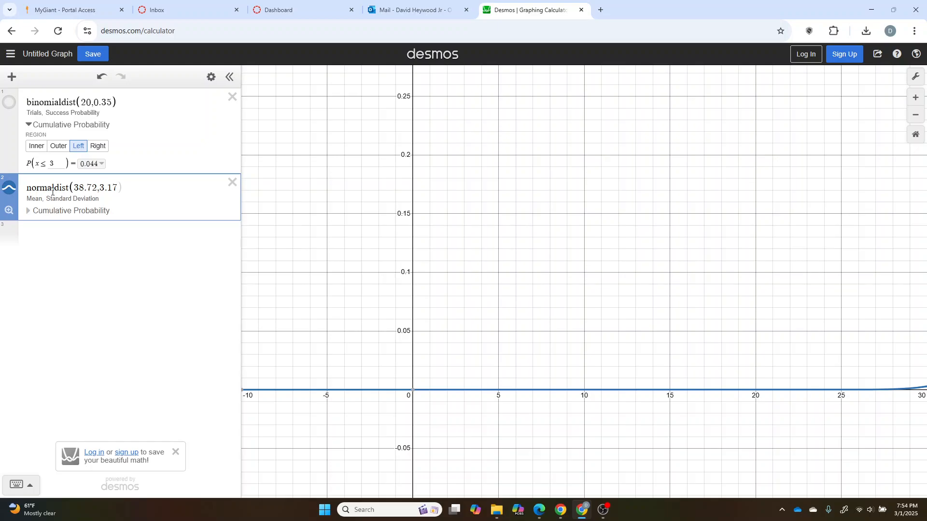
pyautogui.press('Return')
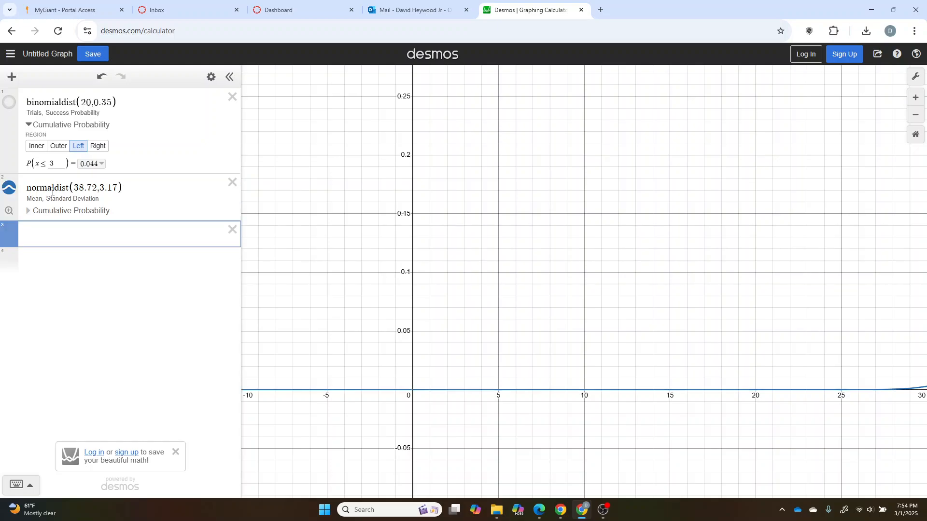
pyautogui.click(8, 210)
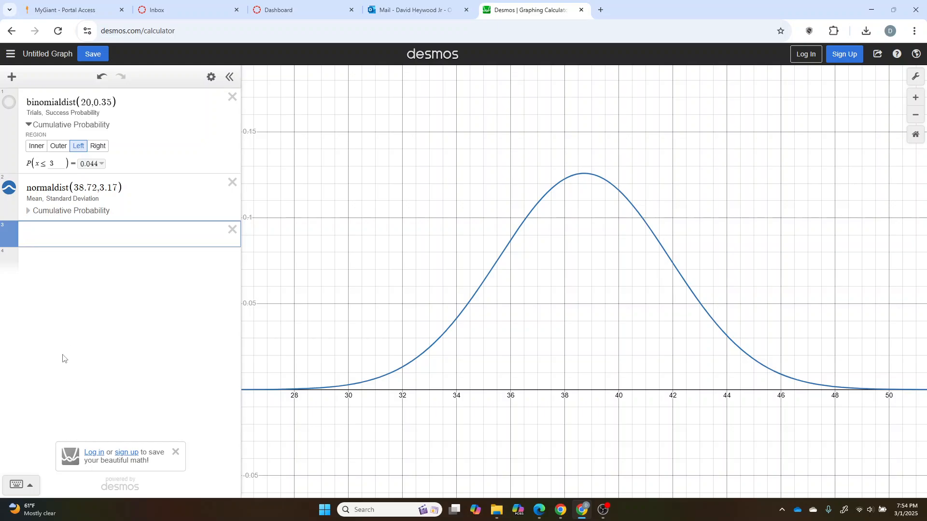
# Step: Show the normal distribution's cumulative probability and preview the Outer, Left and Right regions before returning to Inner
pyautogui.click(28, 210)
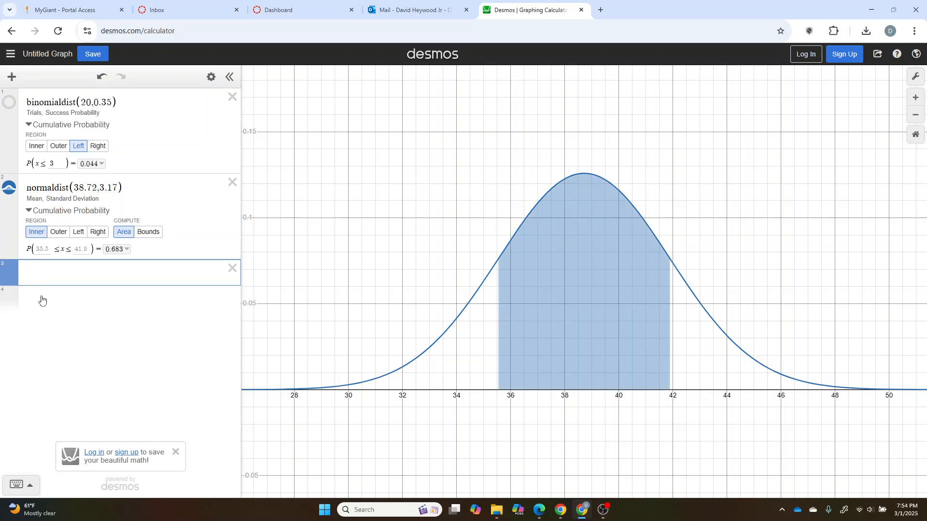
pyautogui.click(58, 232)
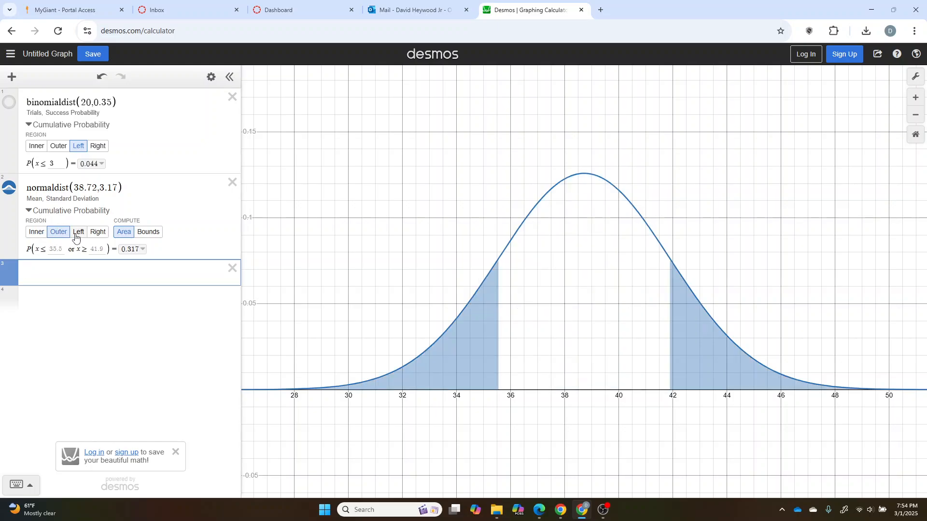
pyautogui.click(77, 233)
pyautogui.click(96, 234)
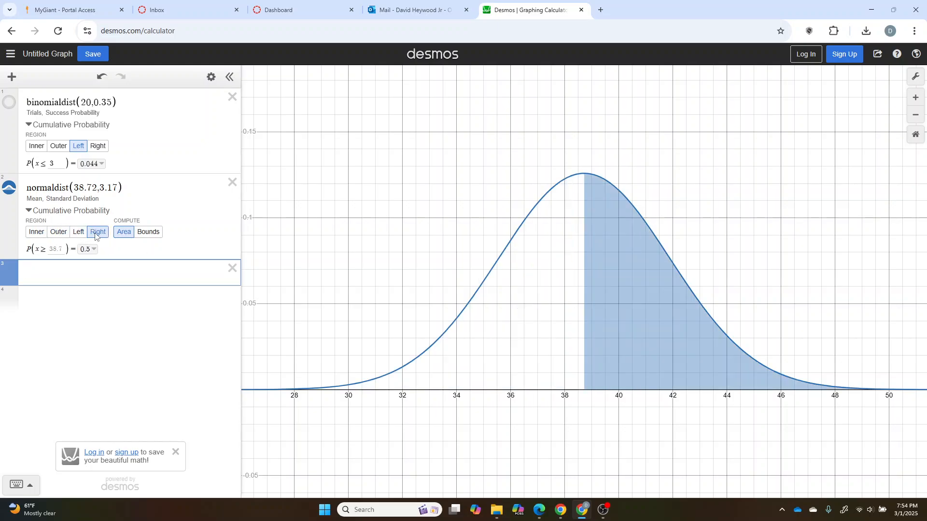
pyautogui.click(36, 232)
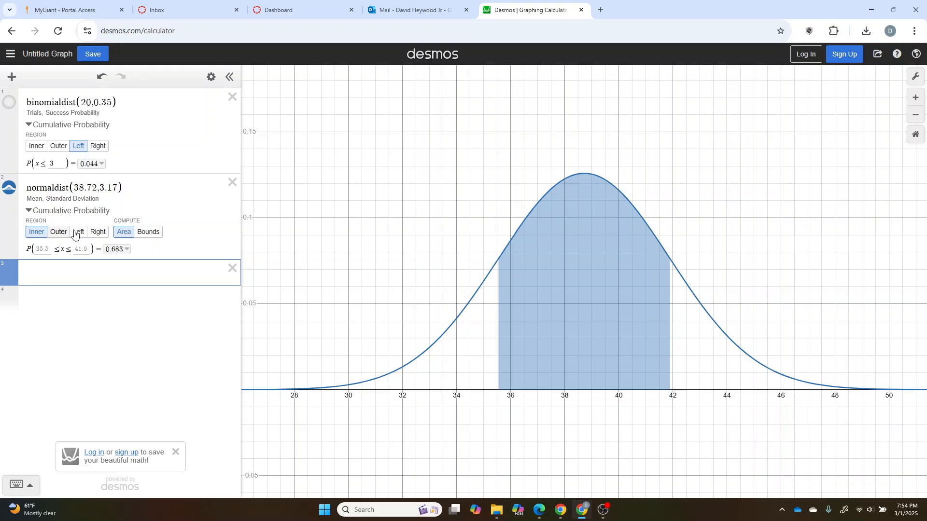
# Step: Compare the Bounds and Area computation options for the normal distribution, ending on Area
pyautogui.click(154, 236)
pyautogui.click(123, 233)
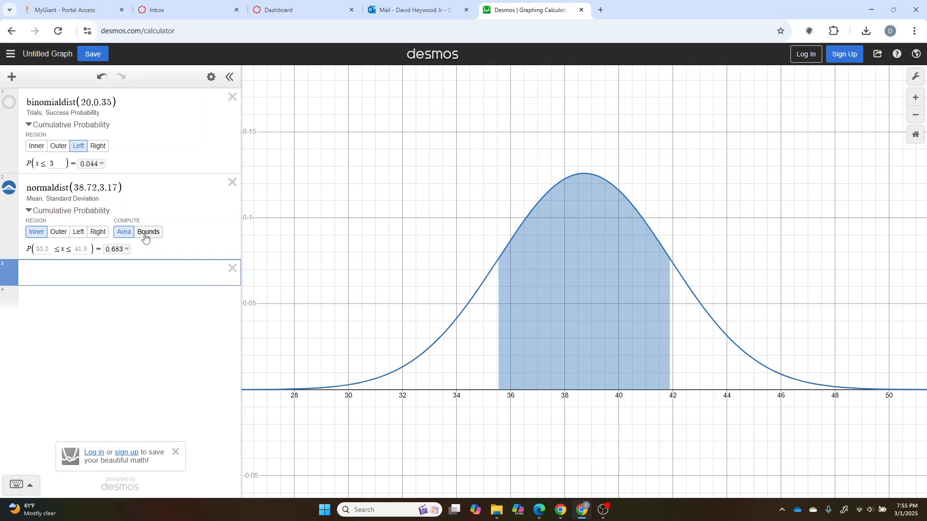
pyautogui.click(145, 237)
pyautogui.click(124, 234)
# Step: Set both the lower and upper bounds of the Inner region to 35
pyautogui.click(46, 250)
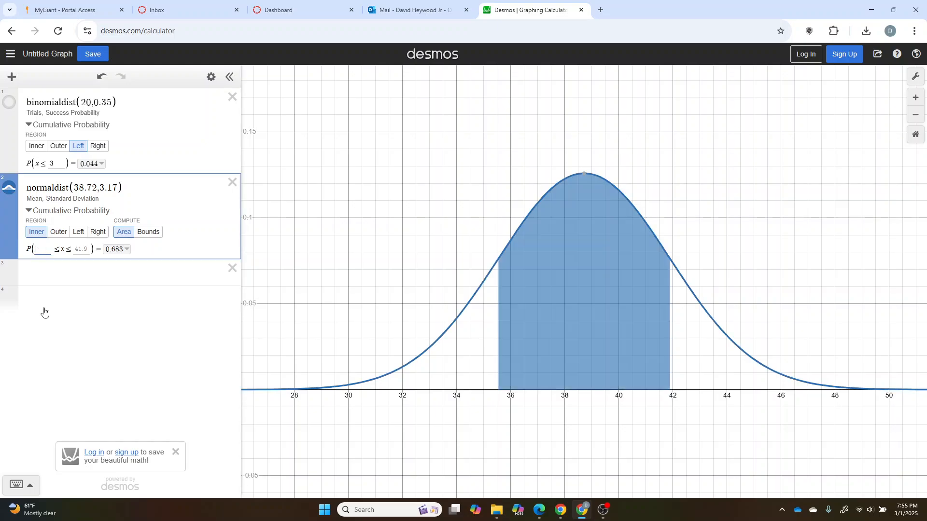
pyautogui.write('35')
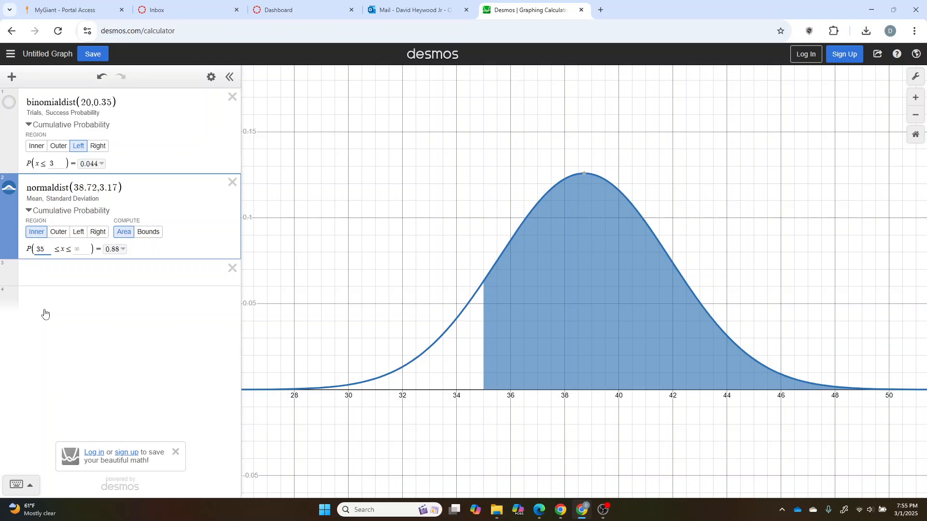
pyautogui.click(80, 248)
pyautogui.write('34')
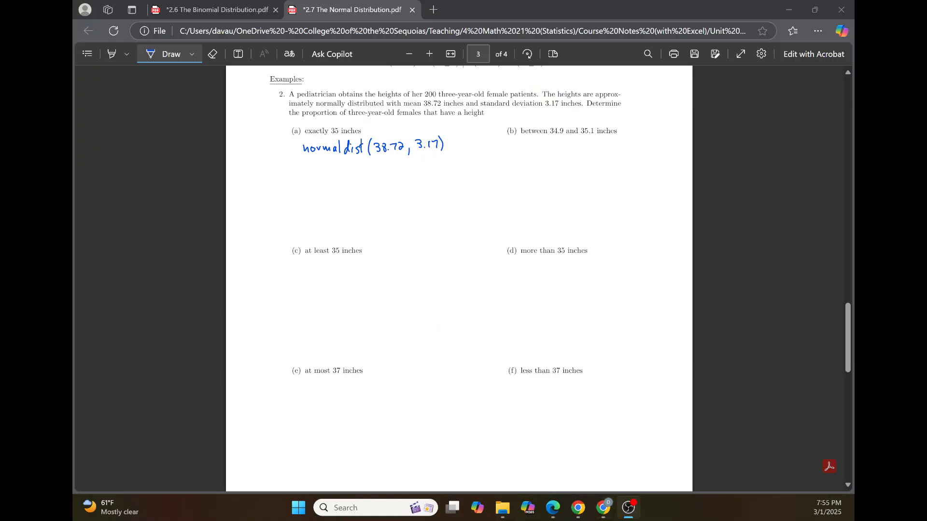
# Step: Switch to the normal distribution notes and handwrite P(X = 35) = P(35 ≤ X ≤ 35) = 0 under part (a), boxing the answer
pyautogui.moveTo(296, 186)
pyautogui.mouseDown()
pyautogui.moveTo(297, 179)
pyautogui.moveTo(319, 185)
pyautogui.mouseUp()
pyautogui.moveTo(318, 176)
pyautogui.mouseDown()
pyautogui.moveTo(312, 186)
pyautogui.moveTo(373, 179)
pyautogui.moveTo(384, 188)
pyautogui.moveTo(397, 175)
pyautogui.mouseUp()
pyautogui.moveTo(396, 175)
pyautogui.mouseDown()
pyautogui.moveTo(396, 184)
pyautogui.moveTo(411, 176)
pyautogui.mouseUp()
pyautogui.moveTo(407, 177); pyautogui.dragTo(422, 182)
pyautogui.moveTo(423, 170)
pyautogui.mouseDown()
pyautogui.moveTo(416, 182)
pyautogui.moveTo(450, 185)
pyautogui.moveTo(480, 161)
pyautogui.mouseUp()
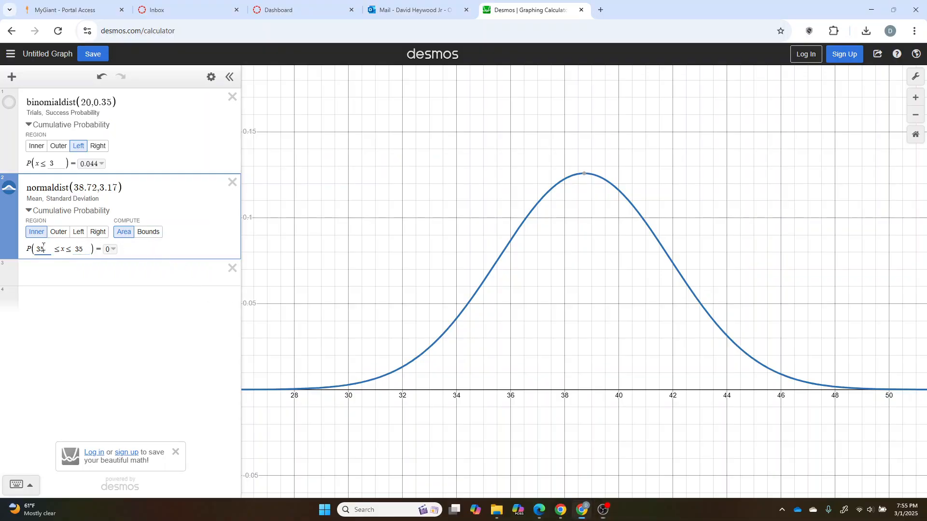
# Step: Switch to Desmos and set the Inner region's bounds to 34.9 and 35.1 for part (b)
pyautogui.press('BackSpace')
pyautogui.write('4.9')
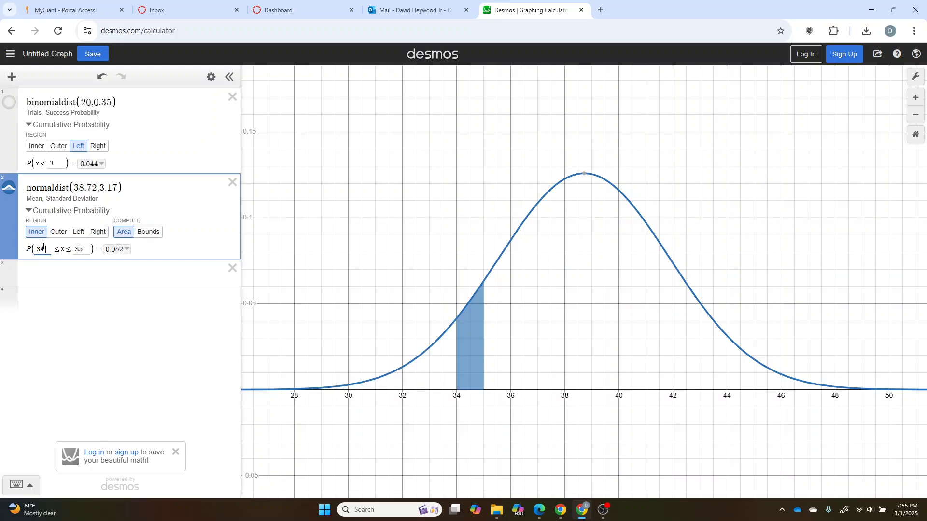
pyautogui.click(84, 249)
pyautogui.write('.1')
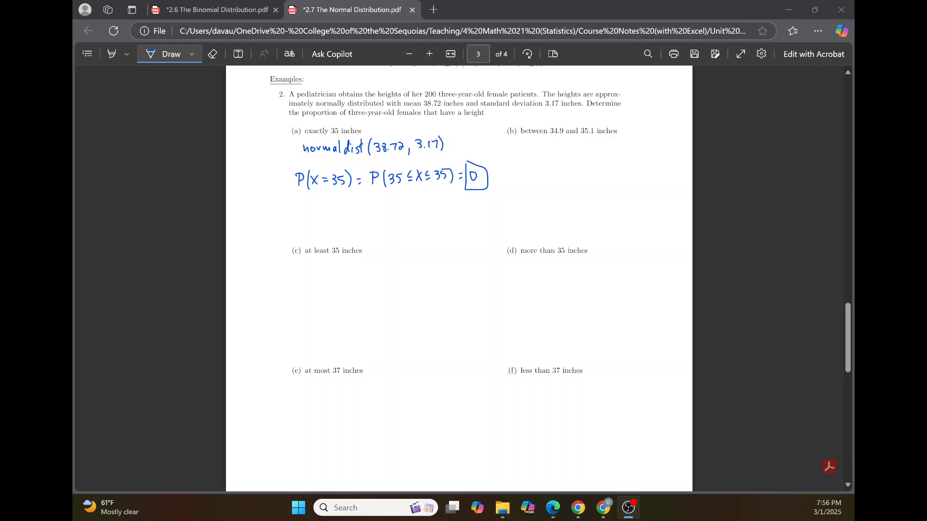
# Step: Switch to the normal distribution notes, draw an arrow from normaldist(38.72, 3.17) to part (c), and handwrite P(X ≥ 35) there
pyautogui.moveTo(300, 146); pyautogui.dragTo(303, 305)
pyautogui.moveTo(298, 306); pyautogui.dragTo(299, 312)
pyautogui.moveTo(311, 304)
pyautogui.mouseDown()
pyautogui.moveTo(309, 320)
pyautogui.moveTo(322, 318)
pyautogui.mouseUp()
pyautogui.moveTo(322, 306); pyautogui.dragTo(314, 319)
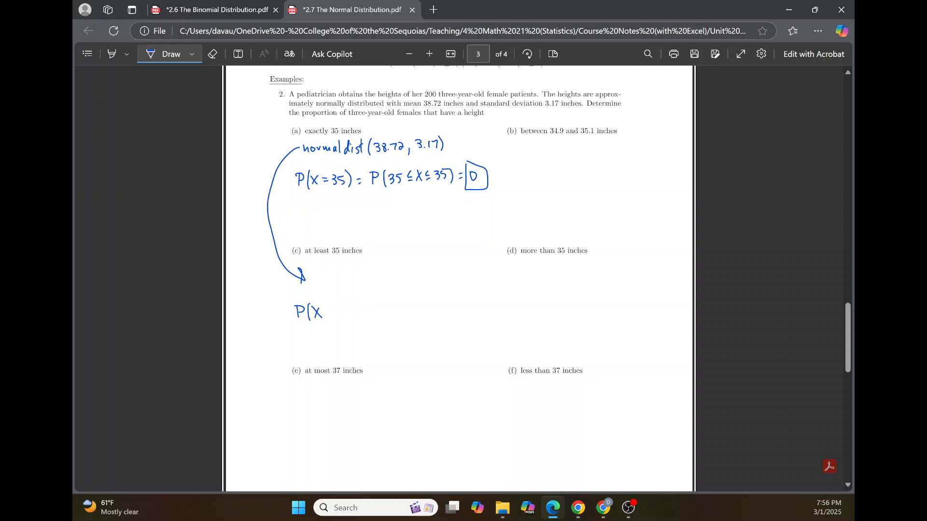
pyautogui.moveTo(340, 305); pyautogui.dragTo(347, 316)
pyautogui.moveTo(348, 305); pyautogui.dragTo(360, 319)
# Step: Handwrite P(X > 35) under part (d), more than 35 inches
pyautogui.moveTo(522, 304); pyautogui.dragTo(534, 319)
pyautogui.moveTo(538, 308)
pyautogui.mouseDown()
pyautogui.moveTo(539, 318)
pyautogui.moveTo(549, 316)
pyautogui.mouseUp()
pyautogui.moveTo(559, 307); pyautogui.dragTo(565, 317)
pyautogui.moveTo(576, 300); pyautogui.dragTo(577, 322)
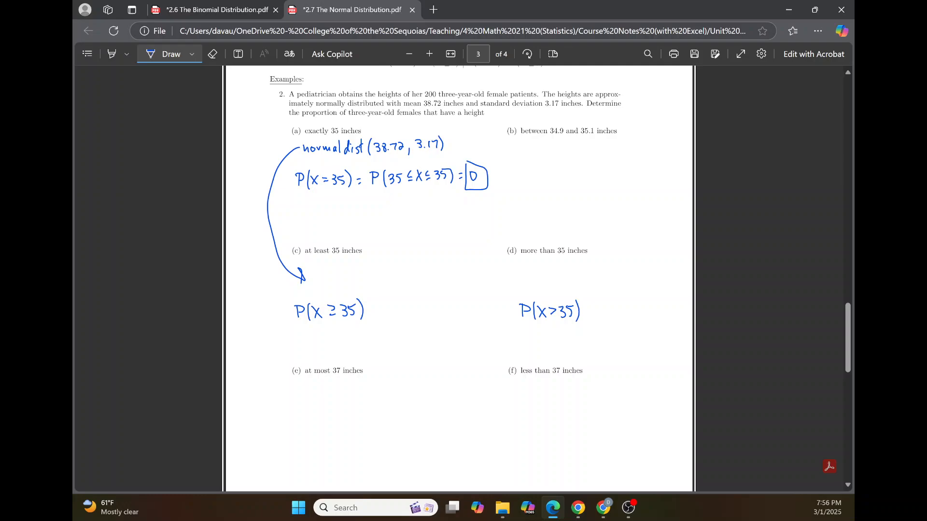
# Step: Switch to the binomial distribution notes and draw a curve linking P(X ≥ 2) in part (c) to P(X ≥ 3) in part (d)
pyautogui.hotkey('alt', 'Tab')
pyautogui.click(216, 10)
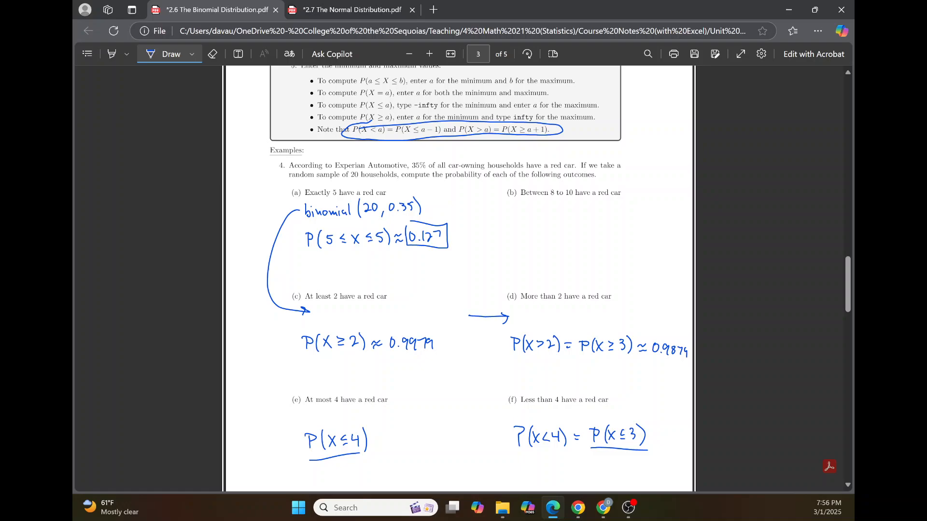
pyautogui.moveTo(347, 355)
pyautogui.mouseDown()
pyautogui.moveTo(452, 385)
pyautogui.moveTo(575, 362)
pyautogui.mouseUp()
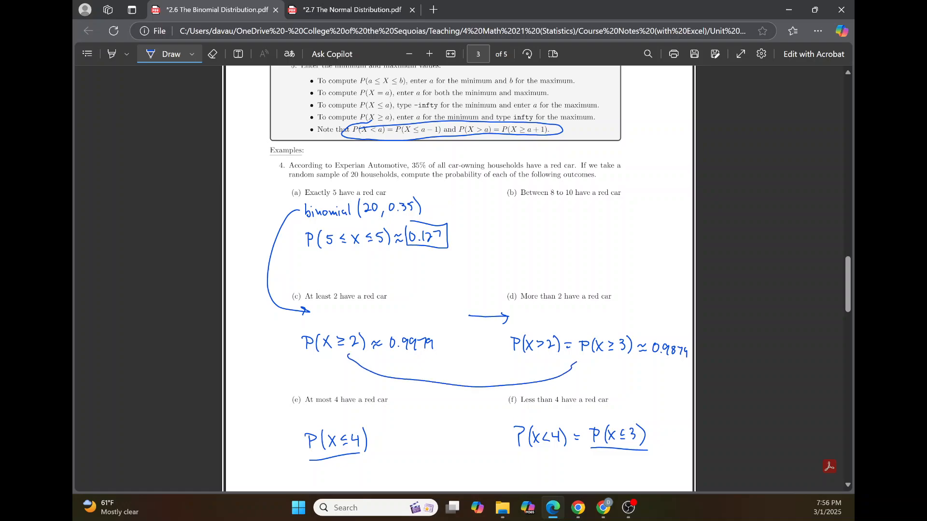
# Step: Return to the normal distribution notes, extend part (d) with = P(X ≥ 35), and circle the whole part (a) result
pyautogui.click(346, 13)
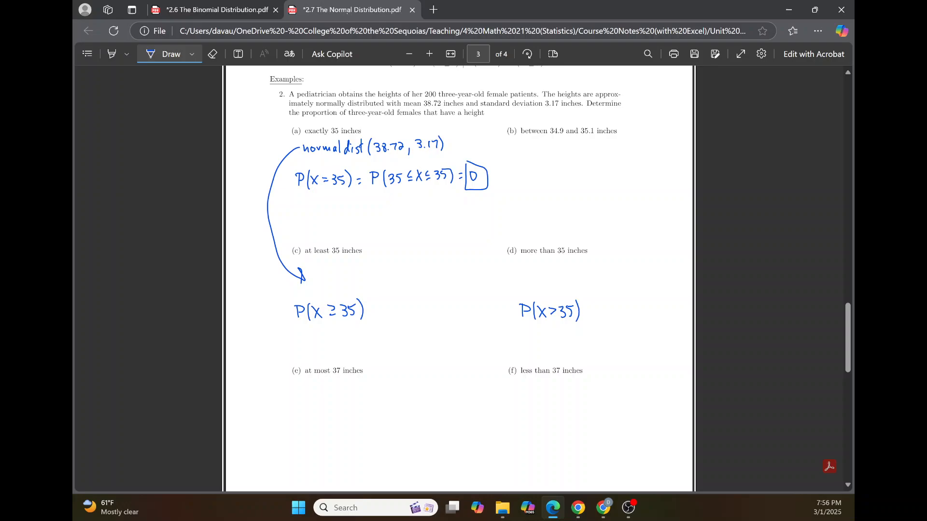
pyautogui.moveTo(600, 304); pyautogui.dragTo(599, 318)
pyautogui.moveTo(598, 305); pyautogui.dragTo(611, 320)
pyautogui.moveTo(614, 305)
pyautogui.mouseDown()
pyautogui.moveTo(613, 317)
pyautogui.moveTo(650, 320)
pyautogui.mouseUp()
pyautogui.moveTo(316, 161)
pyautogui.mouseDown()
pyautogui.moveTo(404, 207)
pyautogui.moveTo(432, 160)
pyautogui.moveTo(303, 168)
pyautogui.mouseUp()
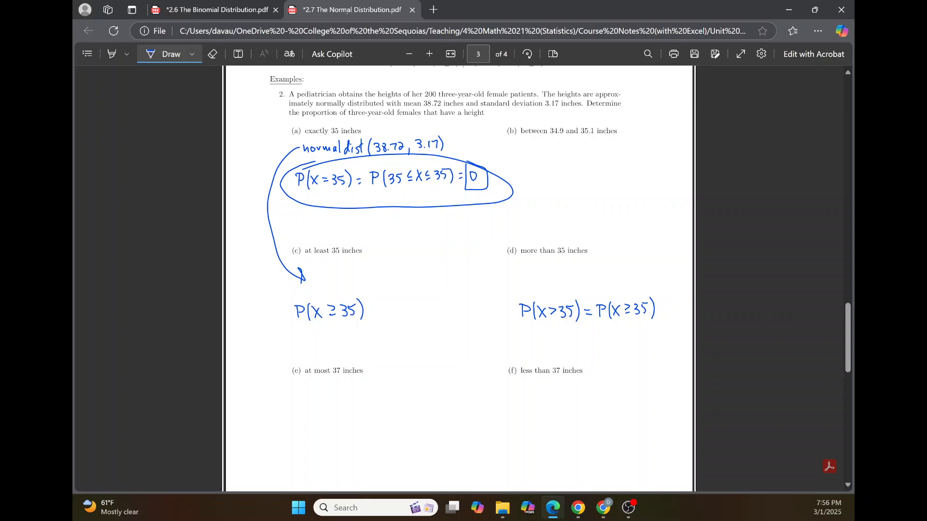
pyautogui.moveTo(533, 333)
pyautogui.mouseDown()
pyautogui.moveTo(562, 333)
pyautogui.moveTo(553, 333)
pyautogui.mouseUp()
pyautogui.click(213, 55)
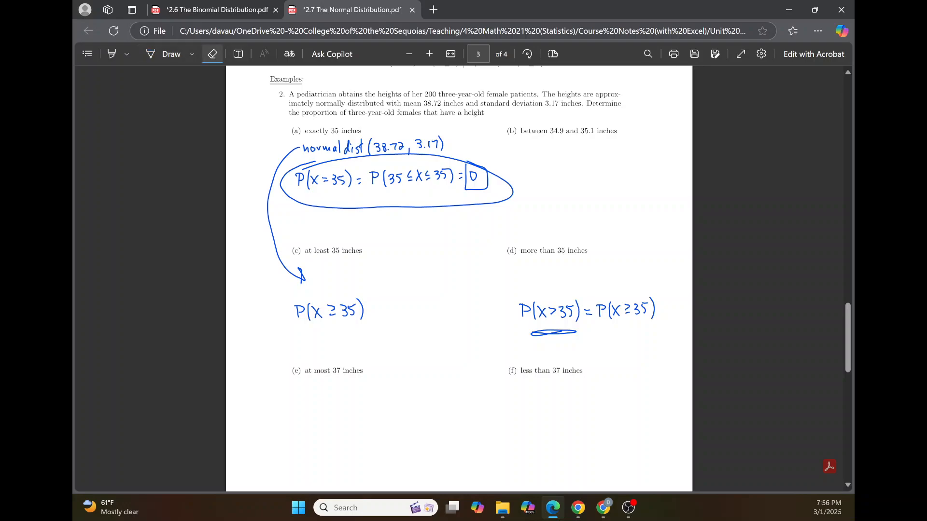
pyautogui.click(553, 333)
# Step: Underline both P(X ≥ 35) and P(X > 35) in part (d) with the pen
pyautogui.click(164, 54)
pyautogui.moveTo(605, 325); pyautogui.dragTo(658, 321)
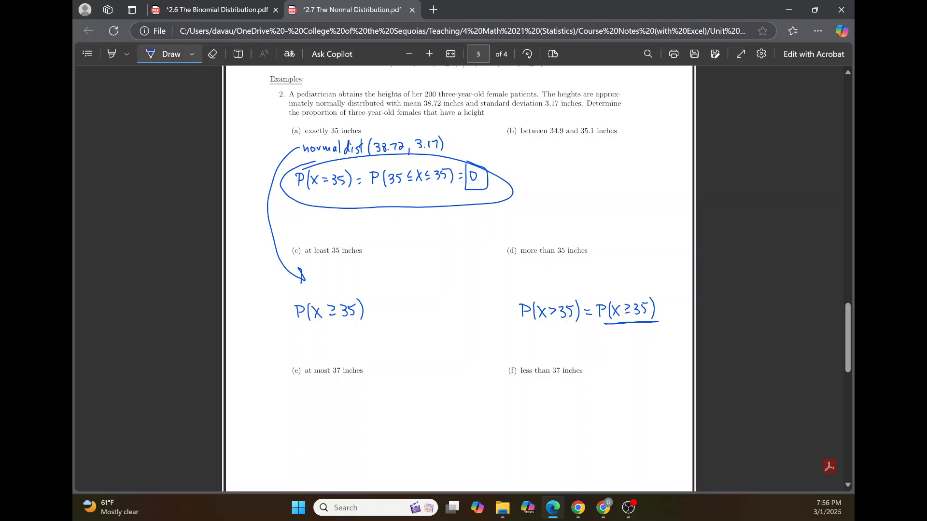
pyautogui.moveTo(518, 332); pyautogui.dragTo(572, 330)
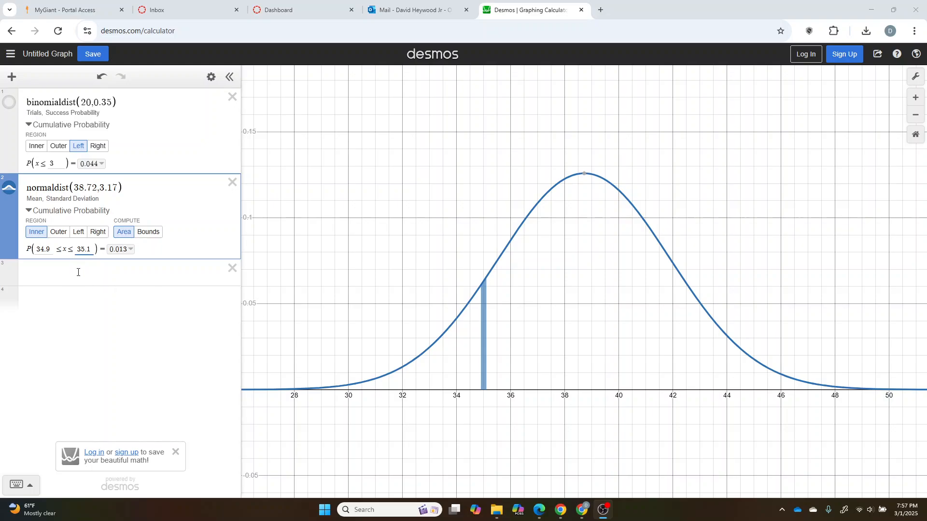
# Step: Switch to Desmos and set the normal distribution's cumulative probability to the Right region with a bound of 35
pyautogui.click(95, 233)
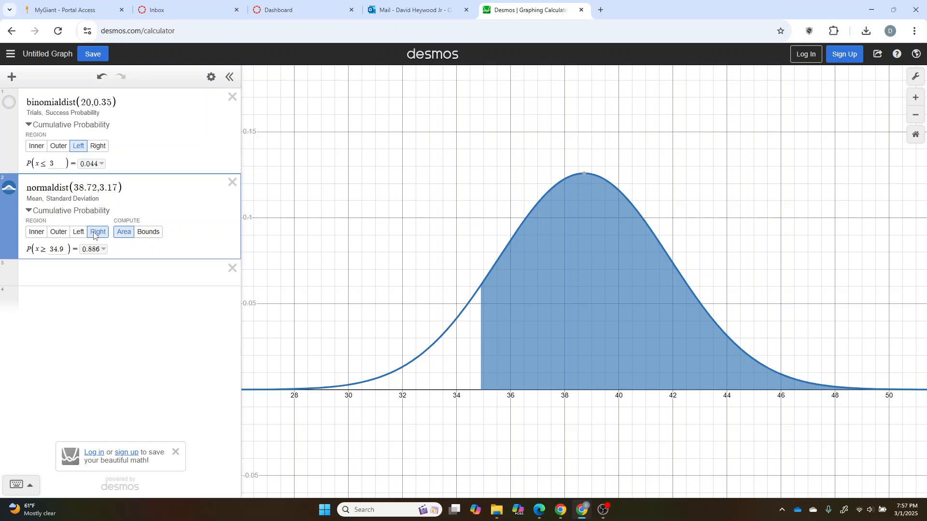
pyautogui.click(64, 249)
pyautogui.press('BackSpace')
pyautogui.press('BackSpace')
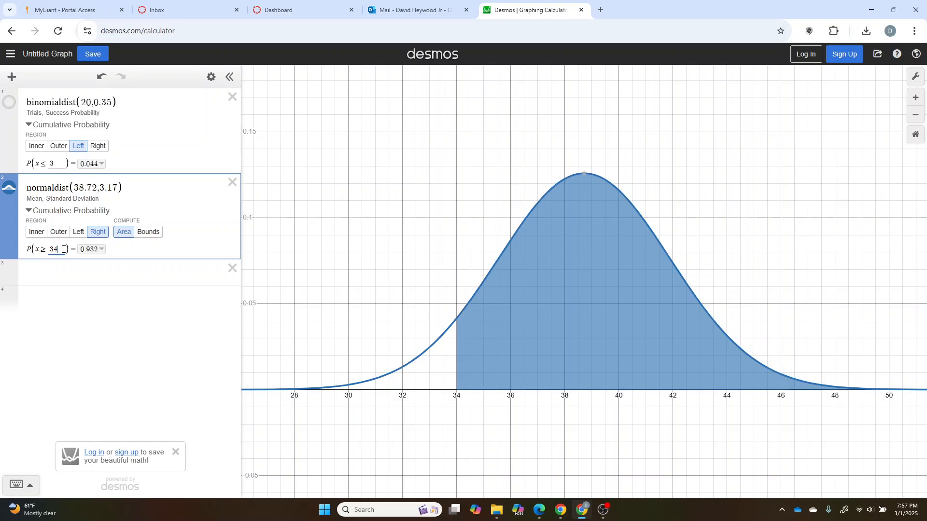
pyautogui.write('5')
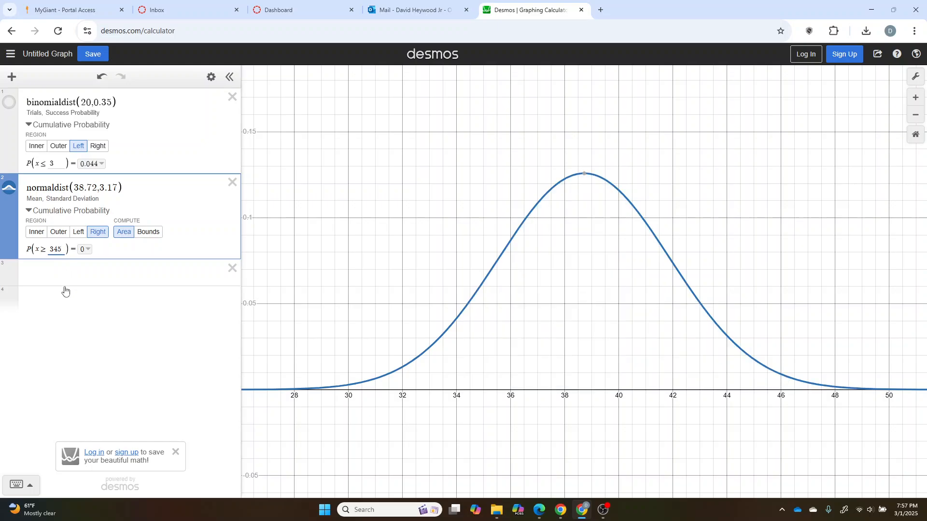
pyautogui.press('BackSpace')
pyautogui.press('BackSpace')
pyautogui.write('5')
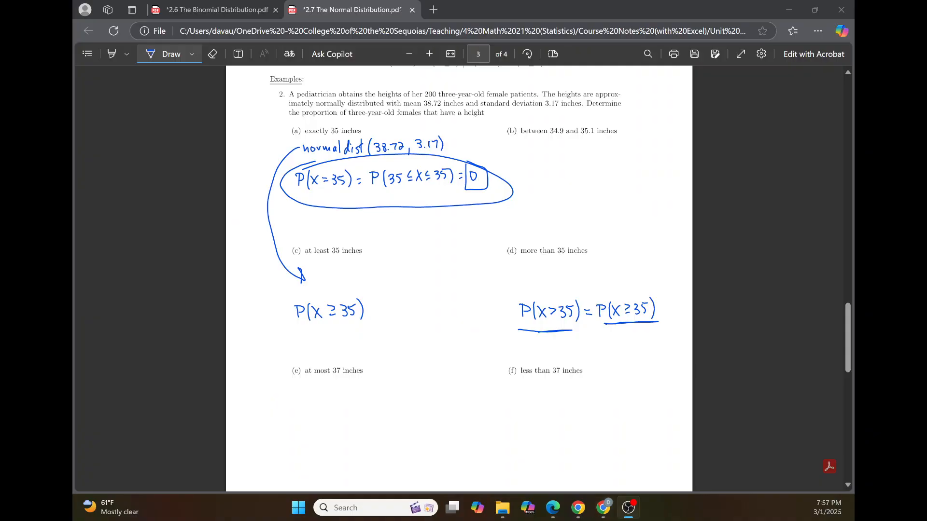
# Step: Switch to the normal distribution notes and handwrite P(X ≤ 37) under part (e) and P(X < 37) under part (f)
pyautogui.moveTo(306, 408)
pyautogui.mouseDown()
pyautogui.moveTo(317, 425)
pyautogui.moveTo(357, 417)
pyautogui.mouseUp()
pyautogui.moveTo(362, 402); pyautogui.dragTo(363, 420)
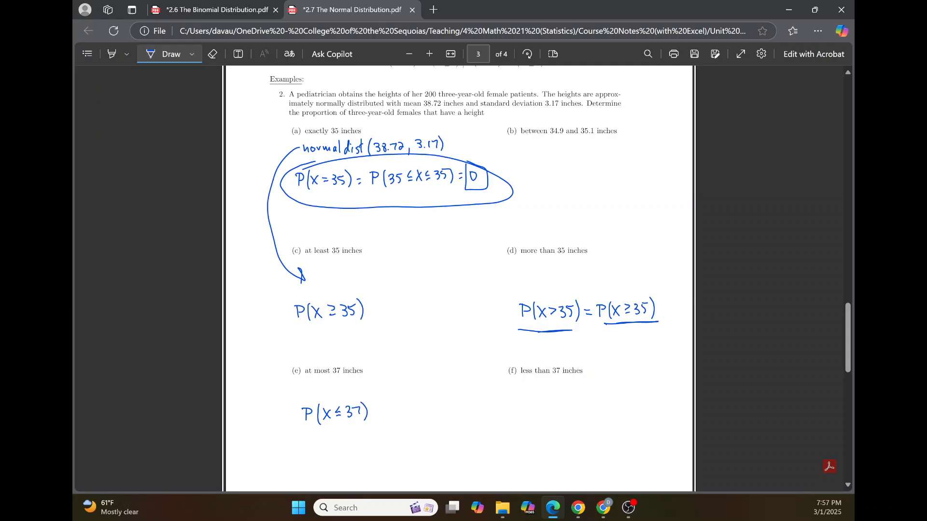
pyautogui.moveTo(521, 401); pyautogui.dragTo(521, 417)
pyautogui.moveTo(521, 401)
pyautogui.mouseDown()
pyautogui.moveTo(534, 419)
pyautogui.moveTo(543, 416)
pyautogui.mouseUp()
pyautogui.moveTo(543, 405)
pyautogui.mouseDown()
pyautogui.moveTo(536, 417)
pyautogui.moveTo(577, 419)
pyautogui.mouseUp()
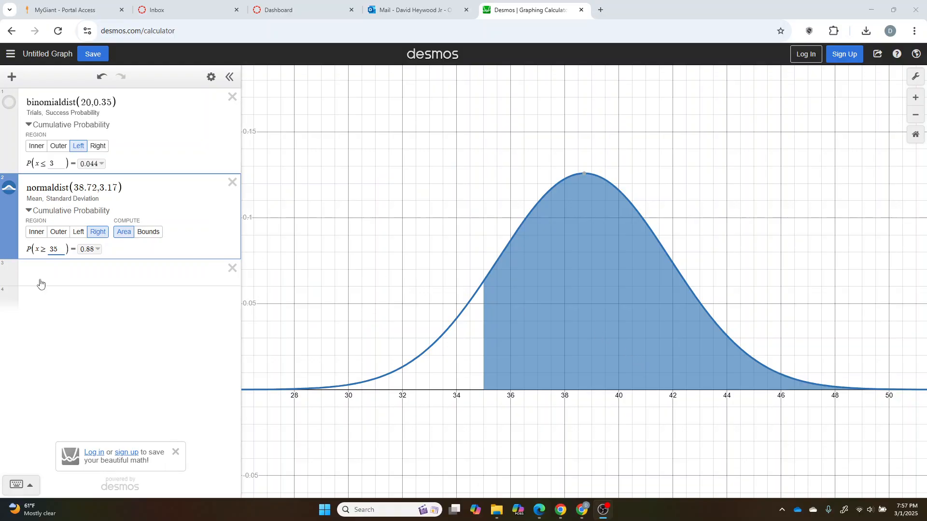
# Step: Switch to Desmos and set the normal distribution's cumulative probability to the Left region with a bound of 37
pyautogui.click(79, 232)
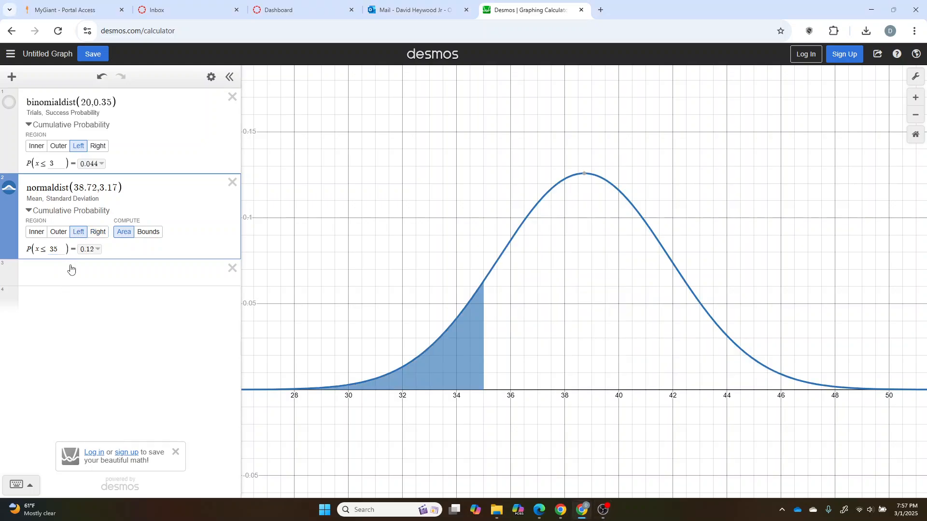
pyautogui.click(59, 249)
pyautogui.press('BackSpace')
pyautogui.write('7')
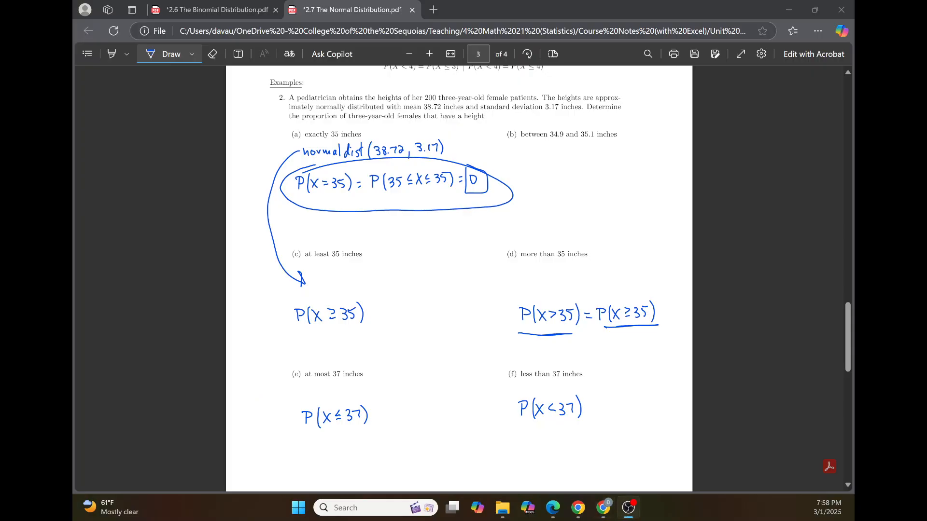
# Step: Switch to the normal distribution notes and circle the table comparing discrete (binomial) and continuous (normal) probabilities above the examples
pyautogui.scroll(3, 459, 278)
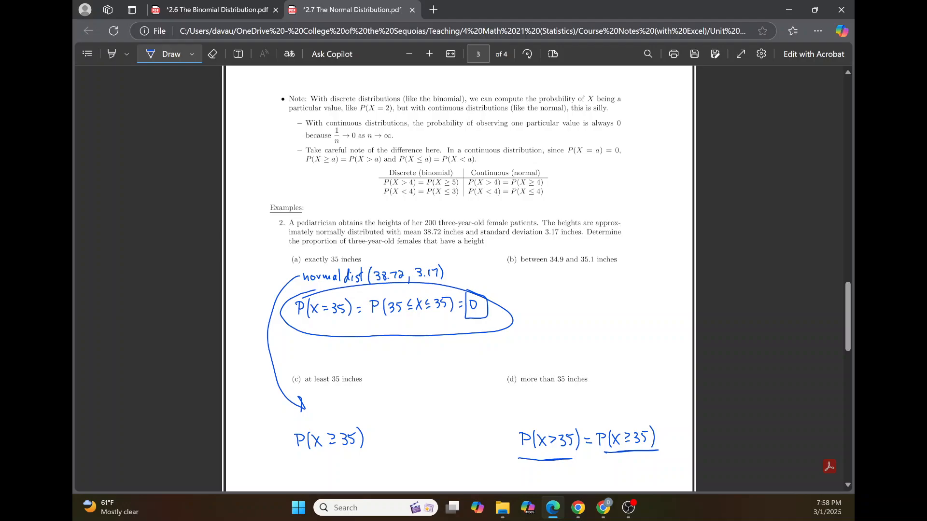
pyautogui.moveTo(382, 169)
pyautogui.mouseDown()
pyautogui.moveTo(375, 203)
pyautogui.moveTo(537, 204)
pyautogui.moveTo(553, 166)
pyautogui.moveTo(379, 167)
pyautogui.moveTo(384, 202)
pyautogui.moveTo(468, 206)
pyautogui.moveTo(564, 189)
pyautogui.moveTo(522, 165)
pyautogui.moveTo(400, 166)
pyautogui.moveTo(368, 202)
pyautogui.moveTo(475, 207)
pyautogui.moveTo(550, 170)
pyautogui.moveTo(394, 170)
pyautogui.mouseUp()
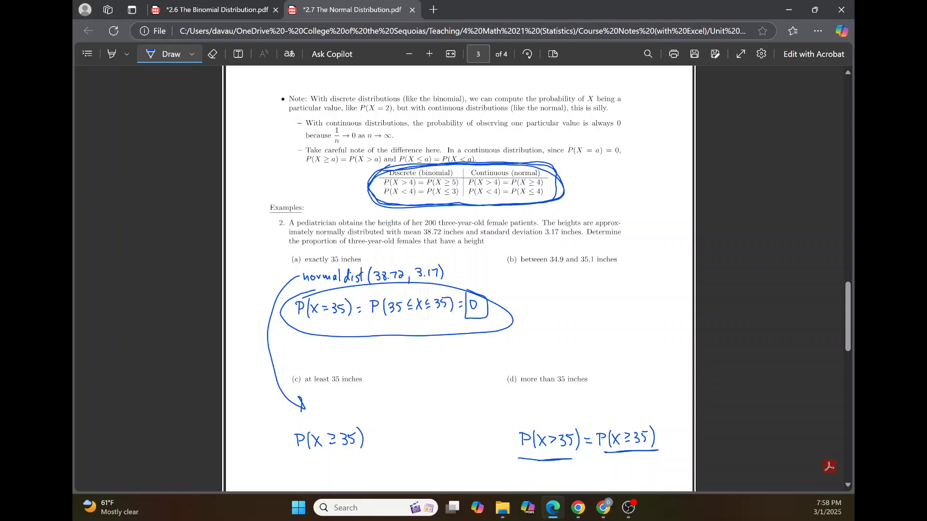